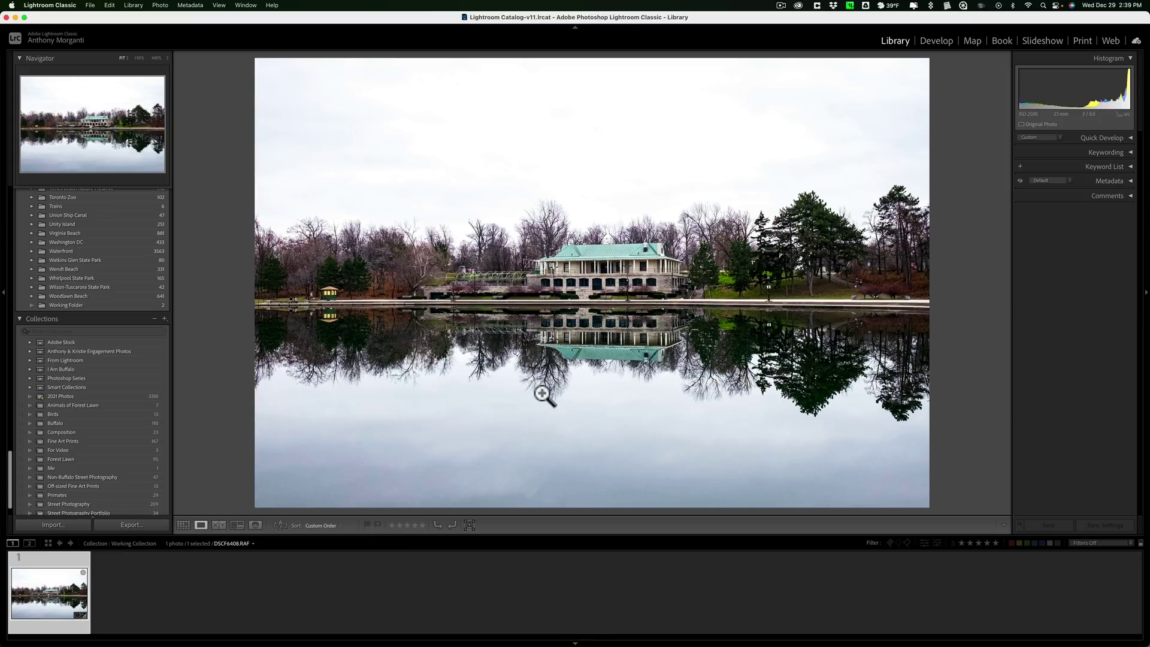
# Step: Expand Skies and open the OcuDrone - Cotton Candy Skies folder
pyautogui.scroll(-5, 125, 444)
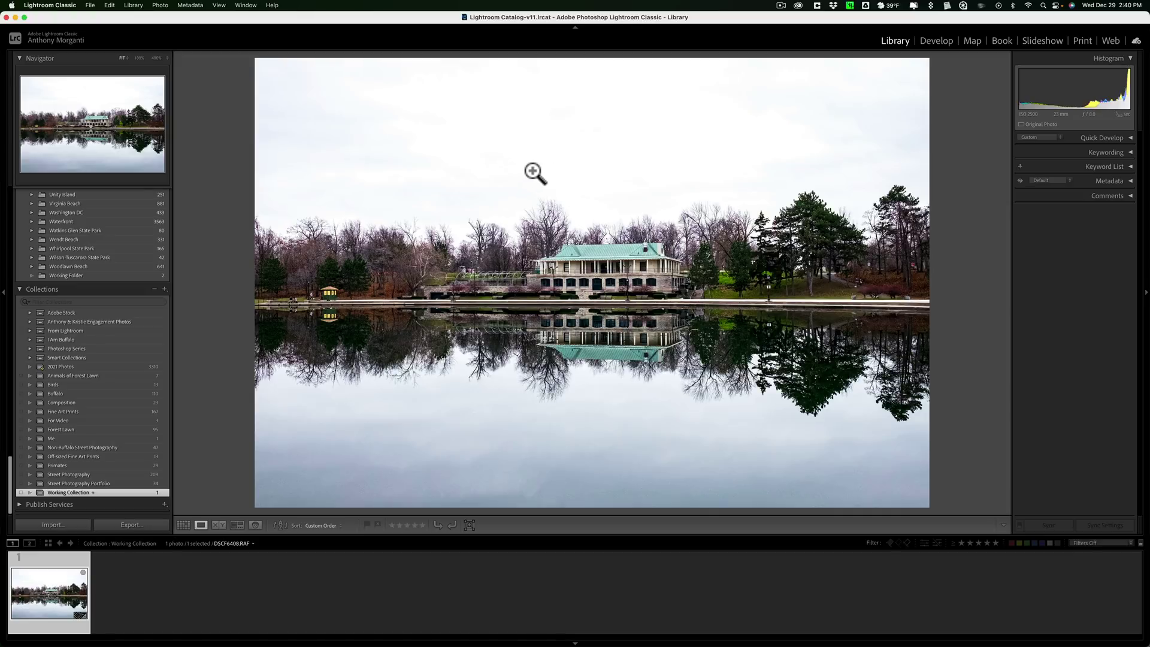
pyautogui.scroll(3, 86, 263)
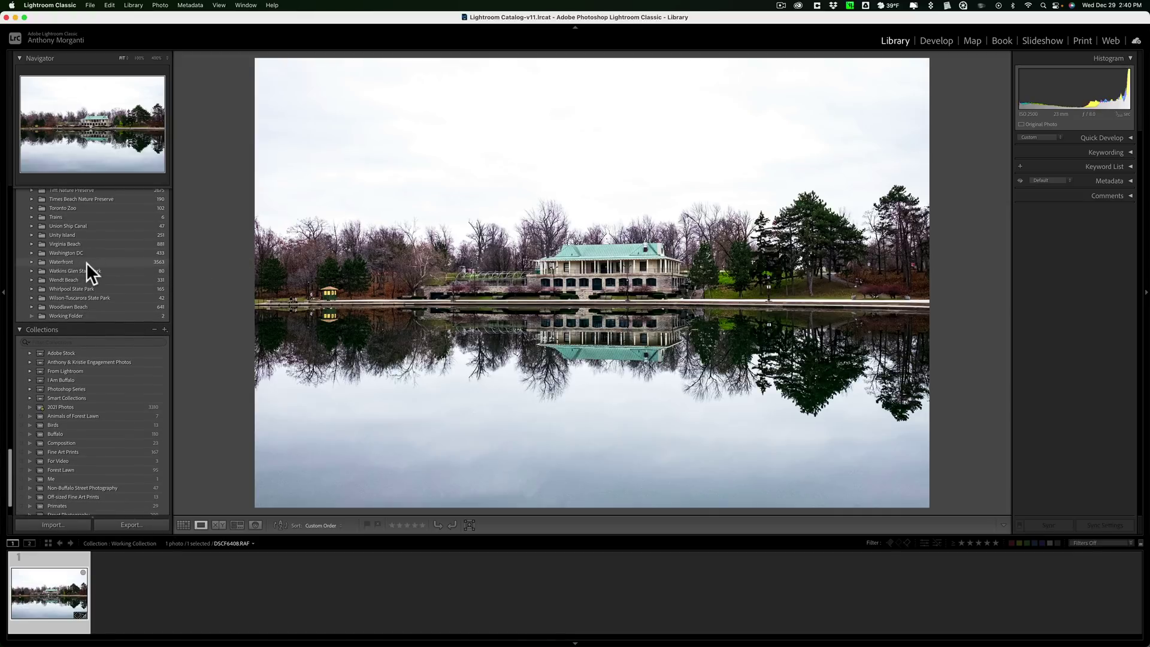
pyautogui.scroll(10, 86, 263)
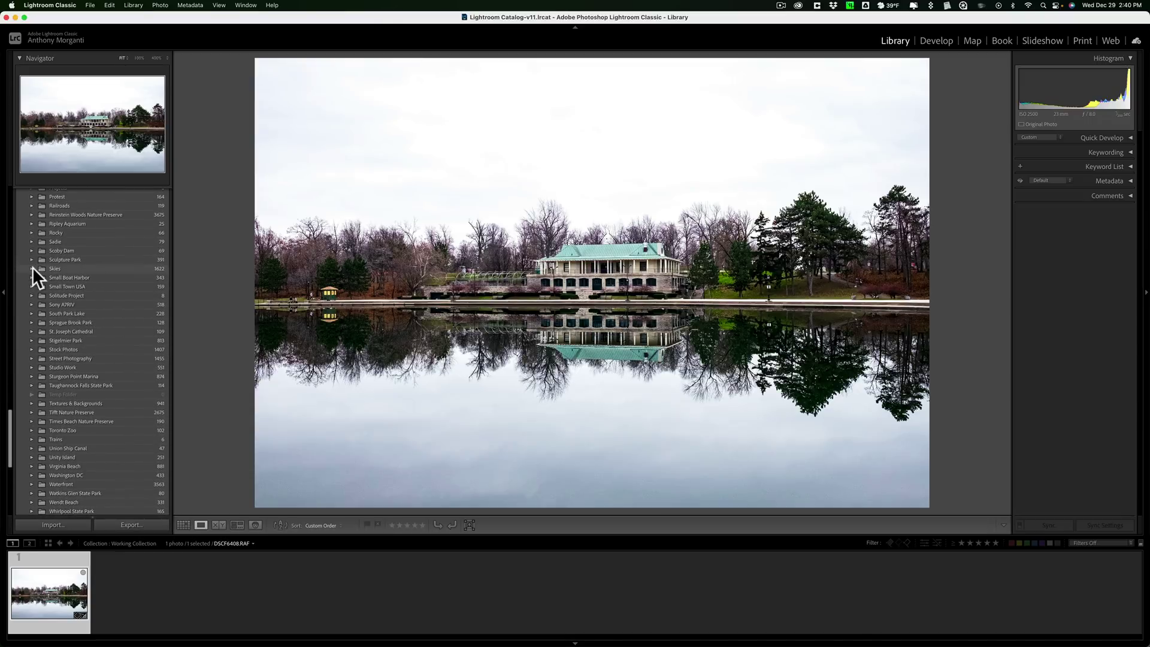
pyautogui.click(32, 268)
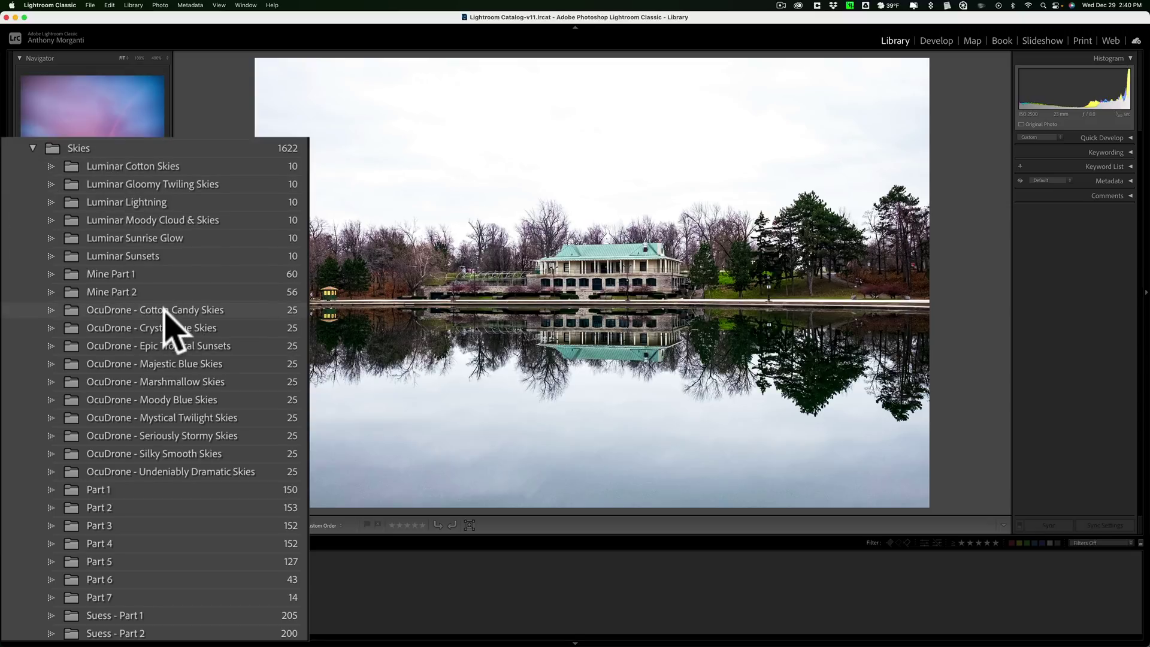
pyautogui.click(97, 349)
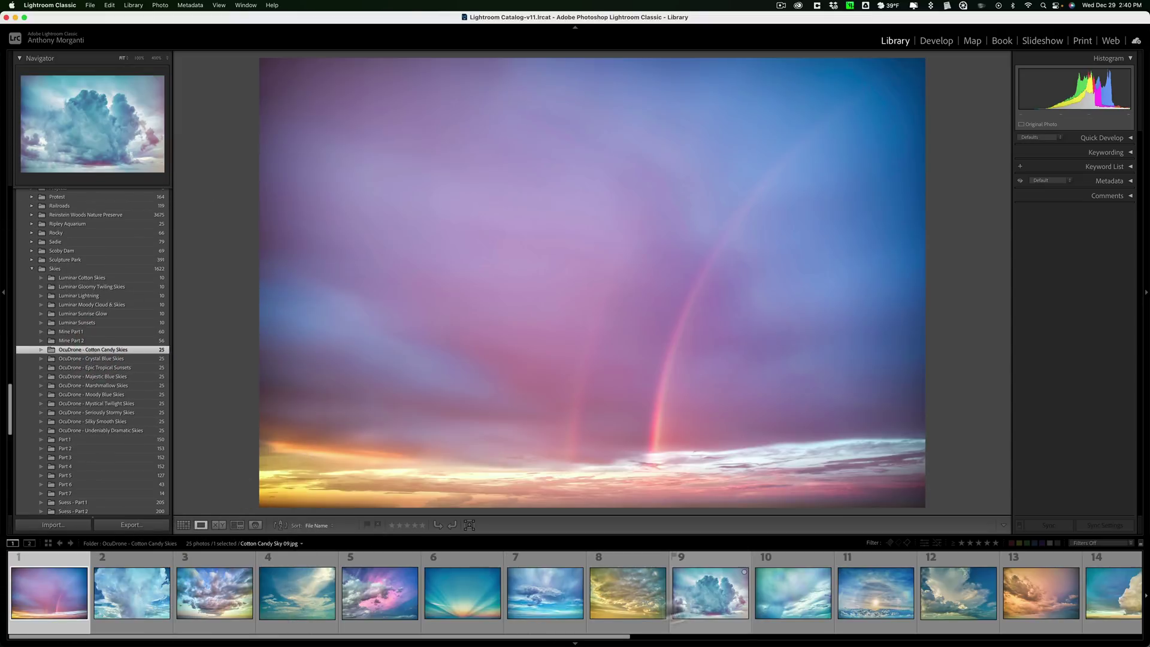
# Step: View sky photos 4, 5, 9 and 10, finishing on Cotton Candy Sky 12
pyautogui.click(324, 594)
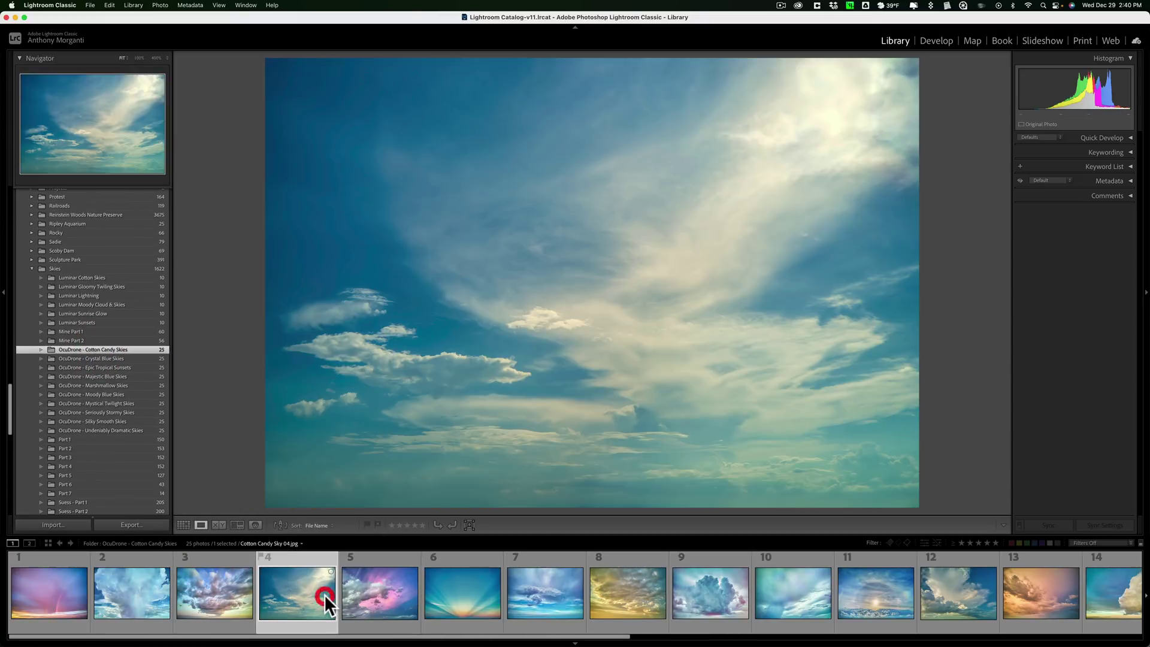
pyautogui.click(394, 598)
pyautogui.click(699, 598)
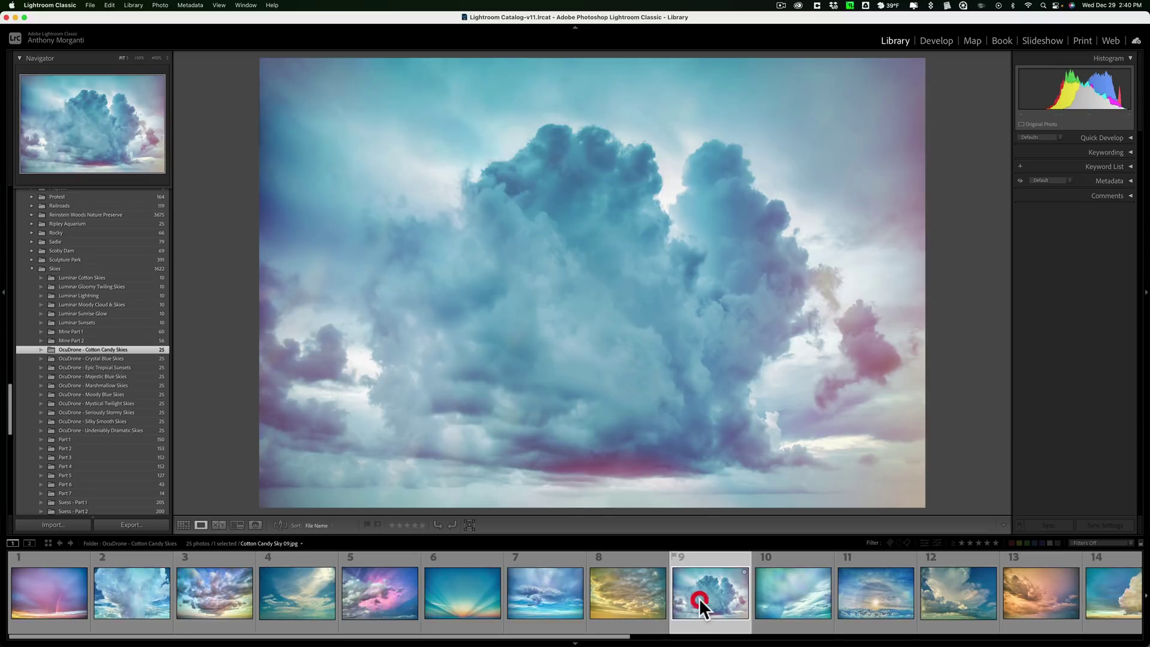
pyautogui.click(771, 595)
pyautogui.click(884, 587)
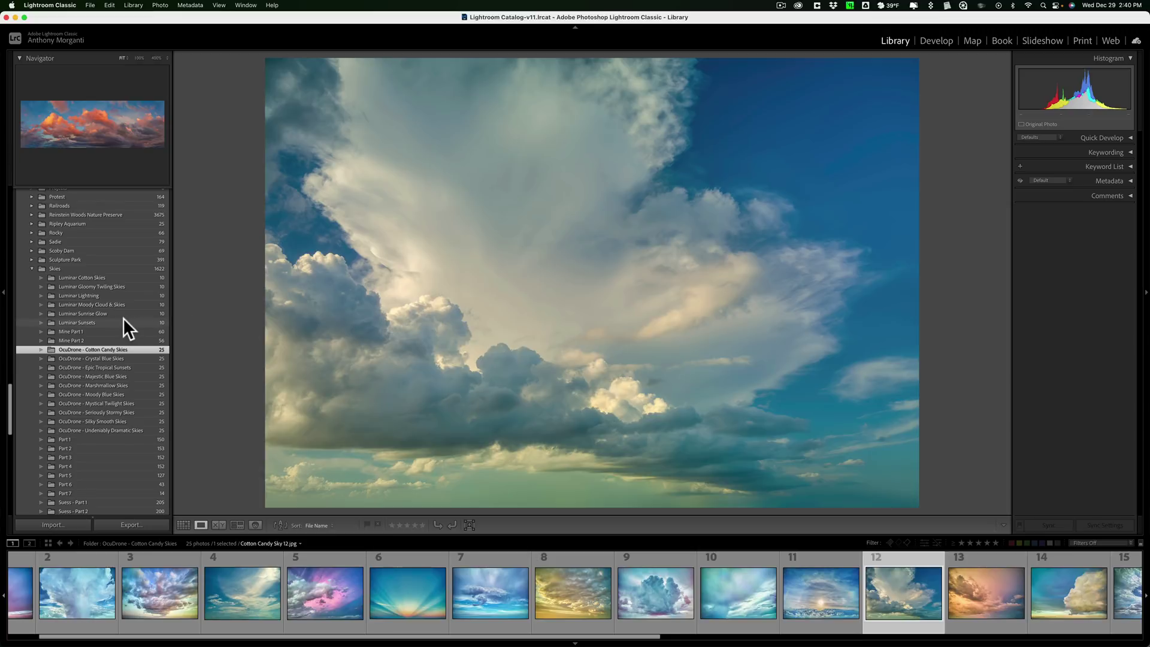
# Step: Show the Working Collection's lake photo, then reopen Cotton Candy Skies on Sky 15
pyautogui.scroll(-10, 123, 318)
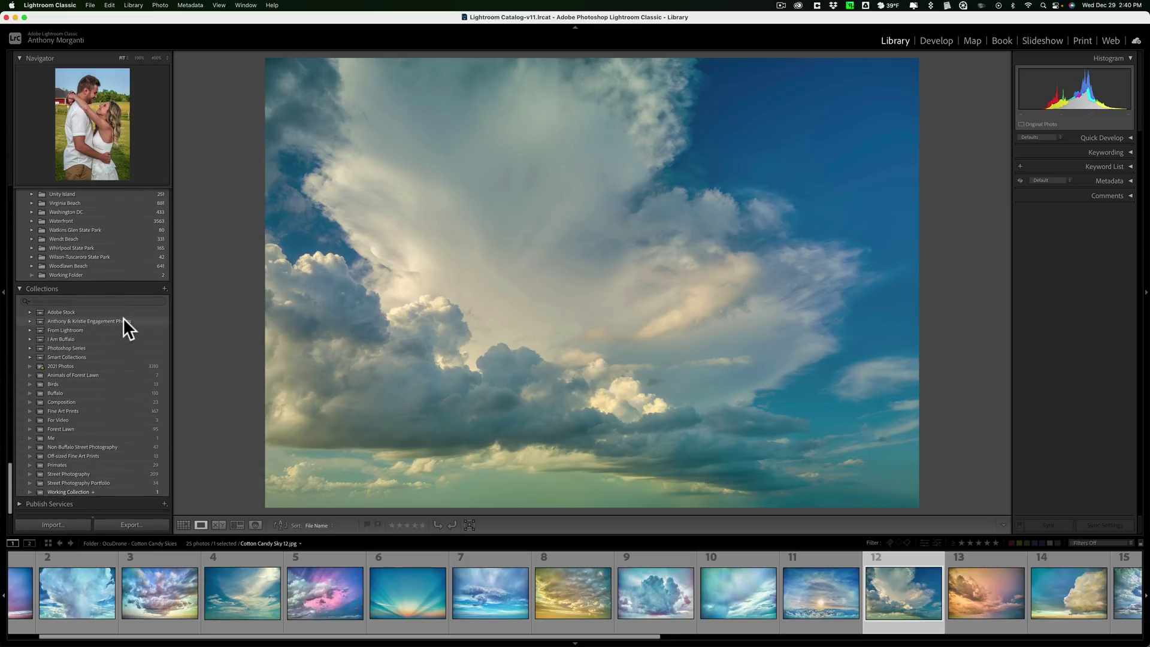
pyautogui.click(77, 490)
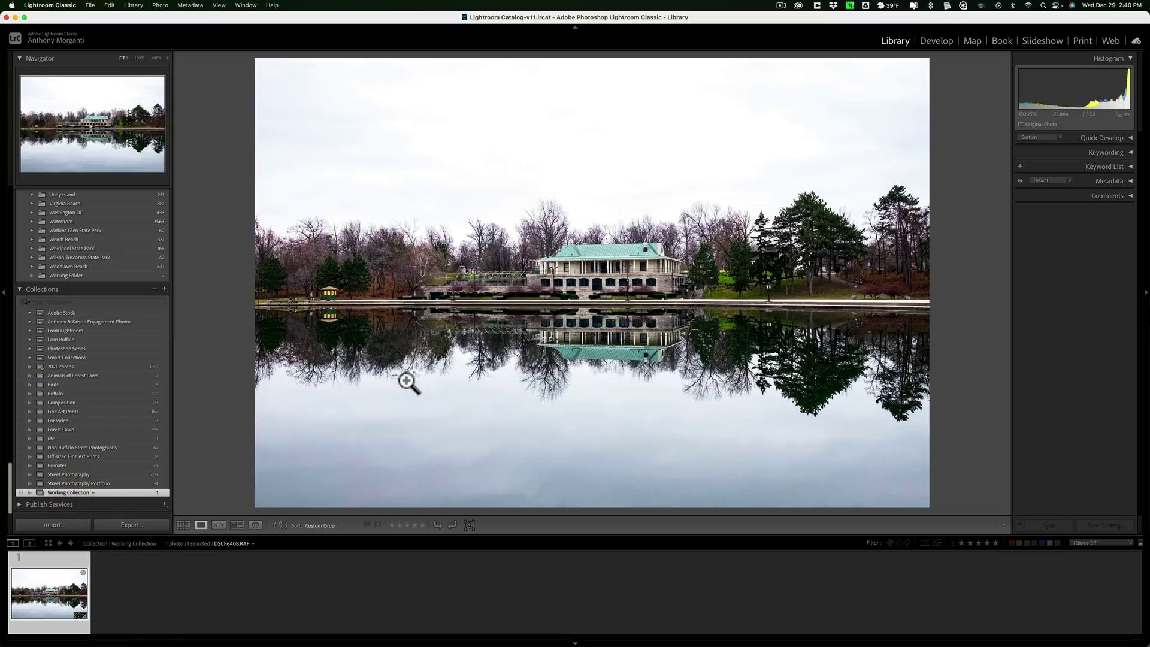
pyautogui.scroll(10, 150, 352)
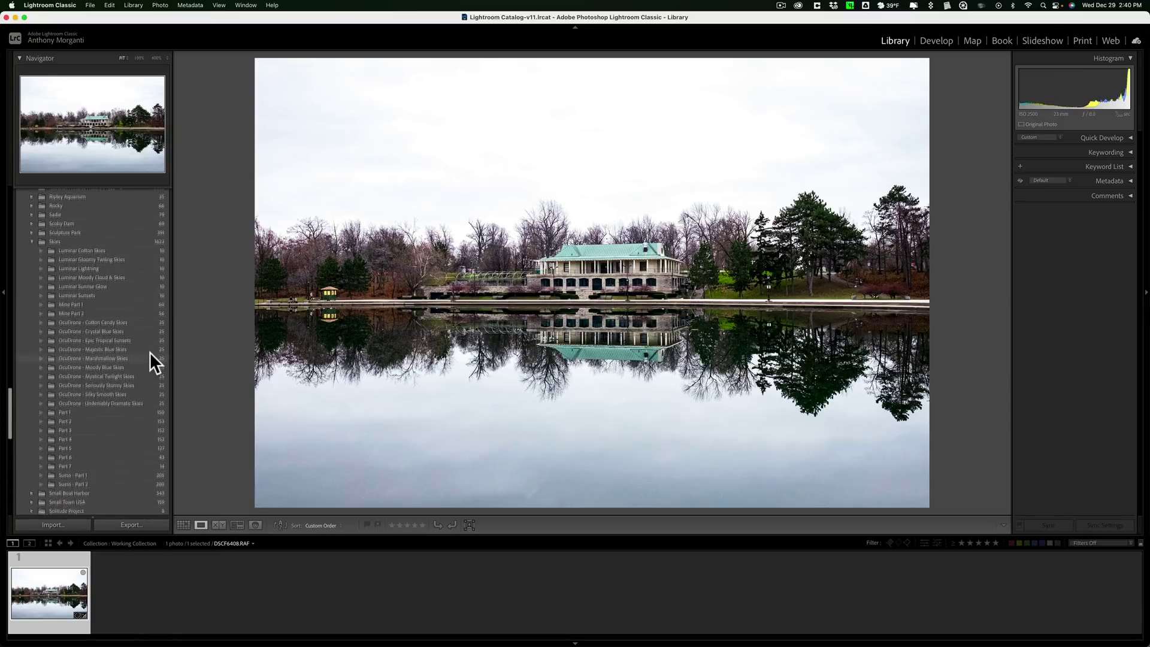
pyautogui.scroll(1, 150, 351)
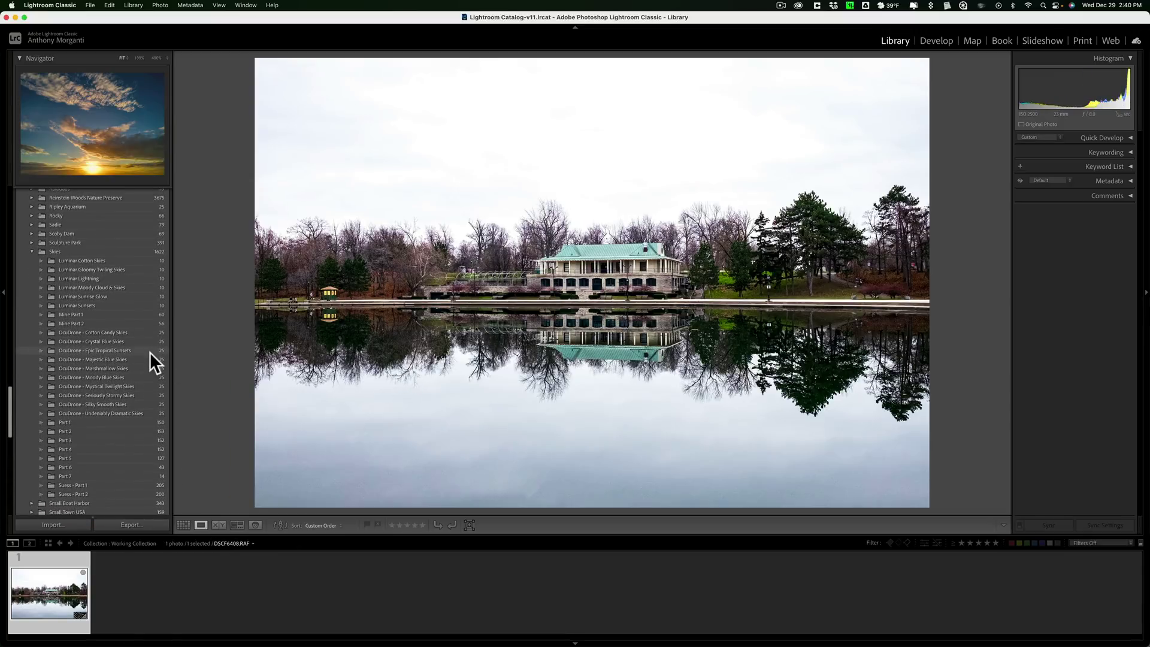
pyautogui.click(111, 332)
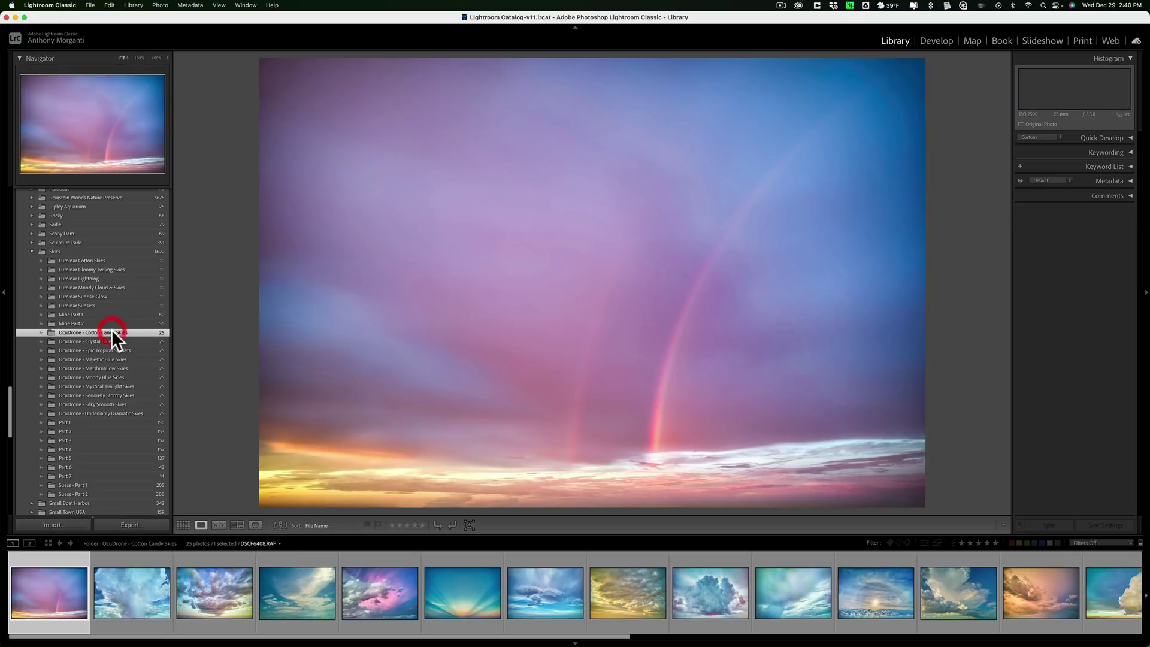
pyautogui.scroll(-3, 872, 570)
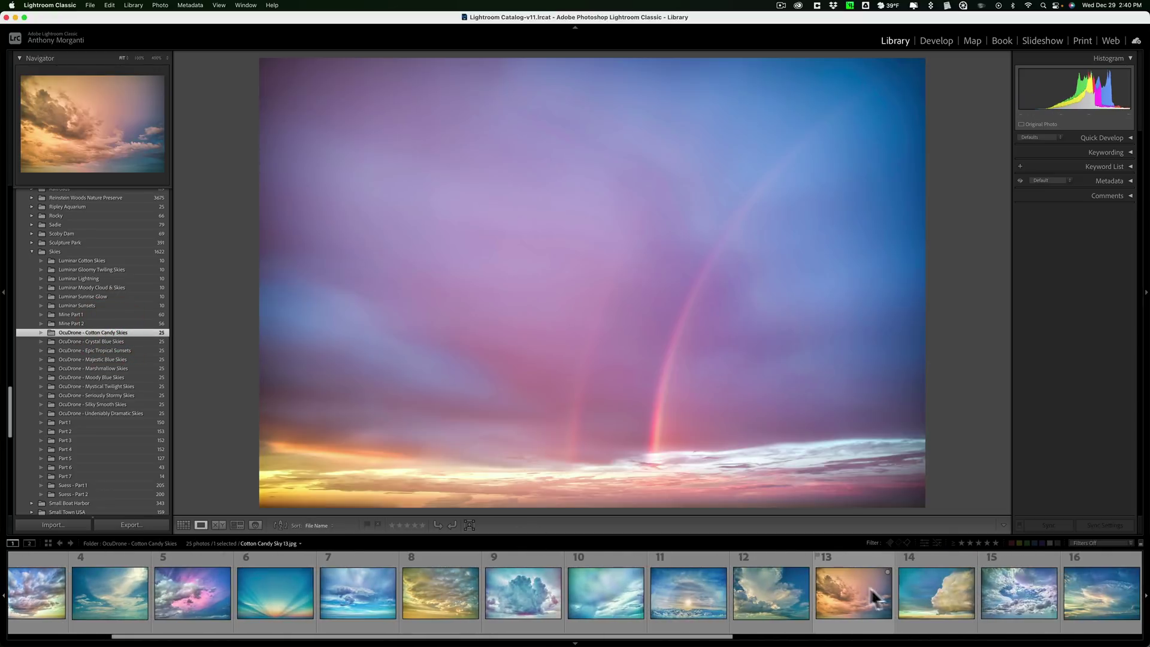
pyautogui.click(1000, 594)
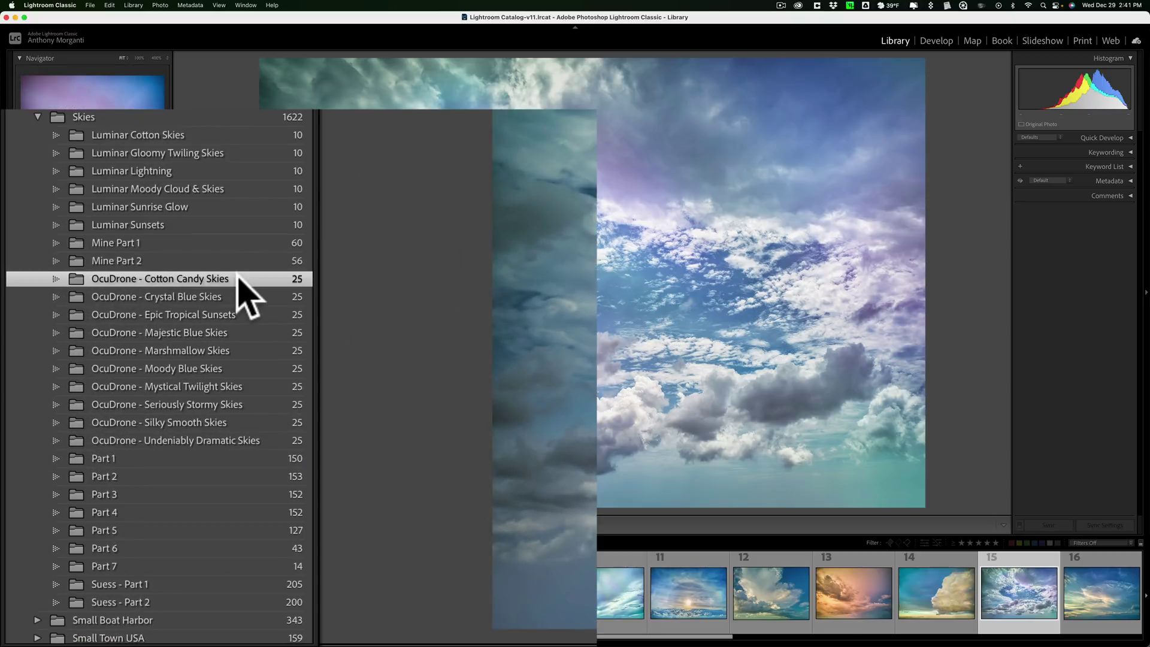
# Step: Apply Mark Favorite to the OcuDrone - Cotton Candy Skies folder from its context menu
pyautogui.rightClick(238, 277)
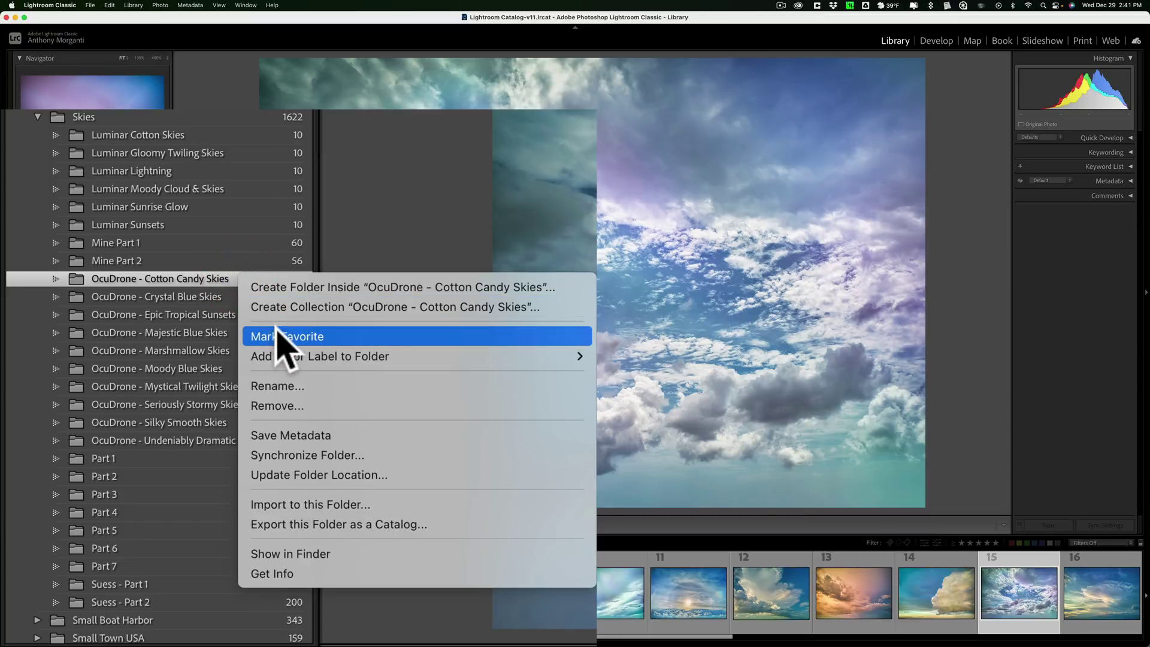
pyautogui.click(345, 337)
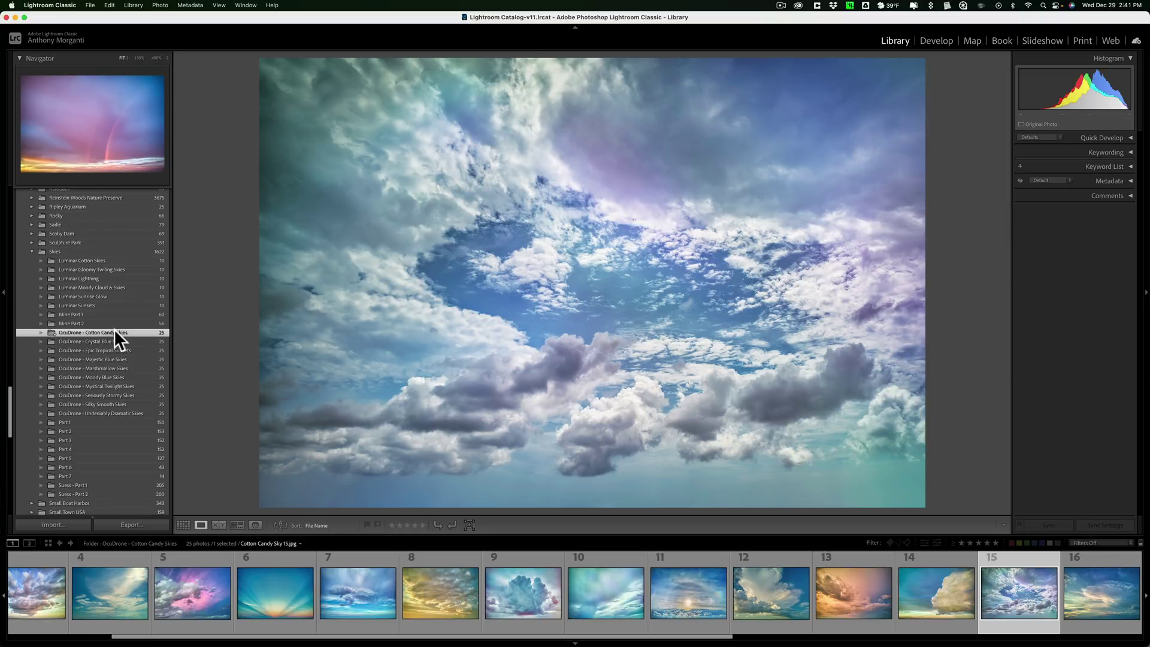
pyautogui.scroll(-15, 114, 329)
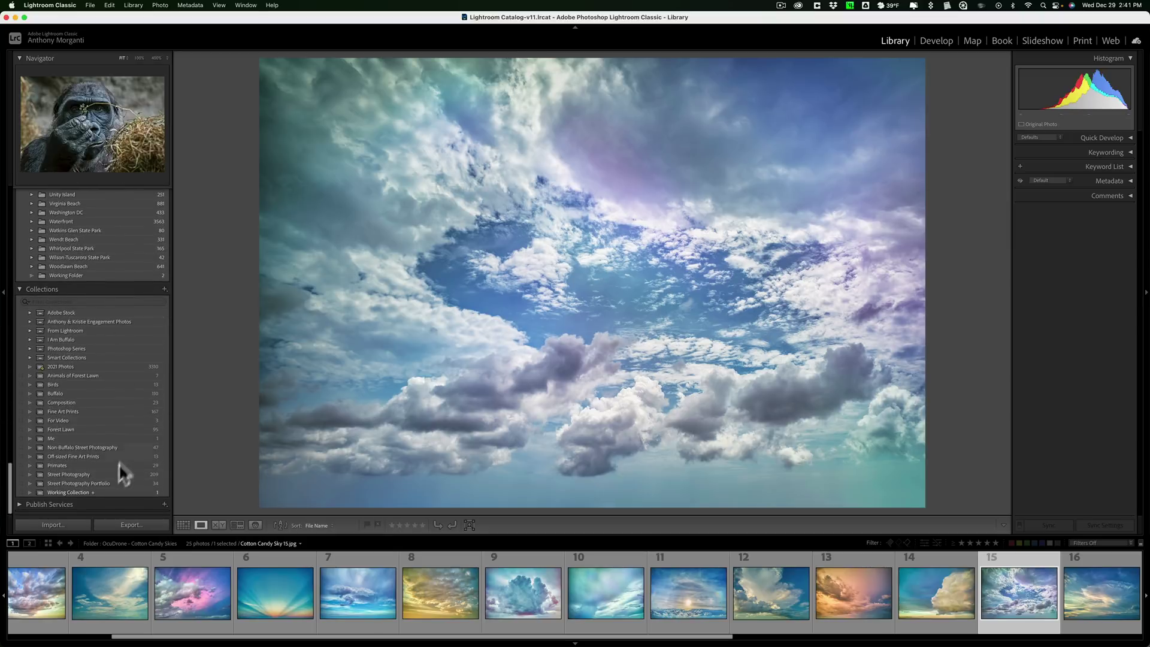
# Step: Show the Working Collection's lake photo
pyautogui.click(63, 492)
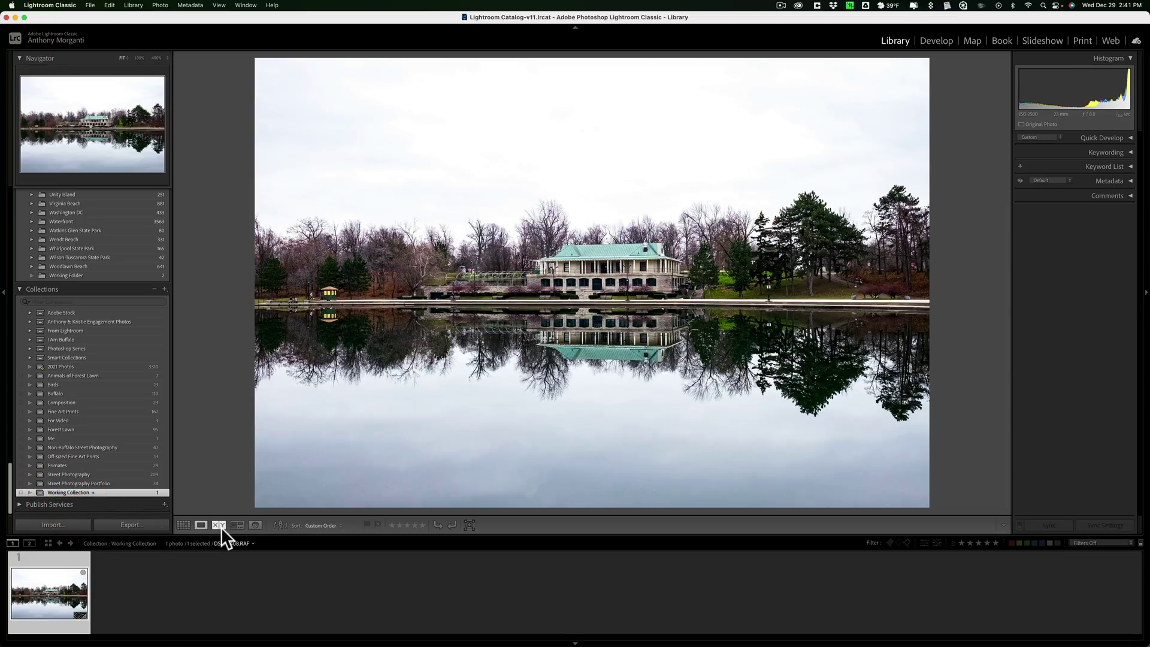
pyautogui.scroll(1, 166, 503)
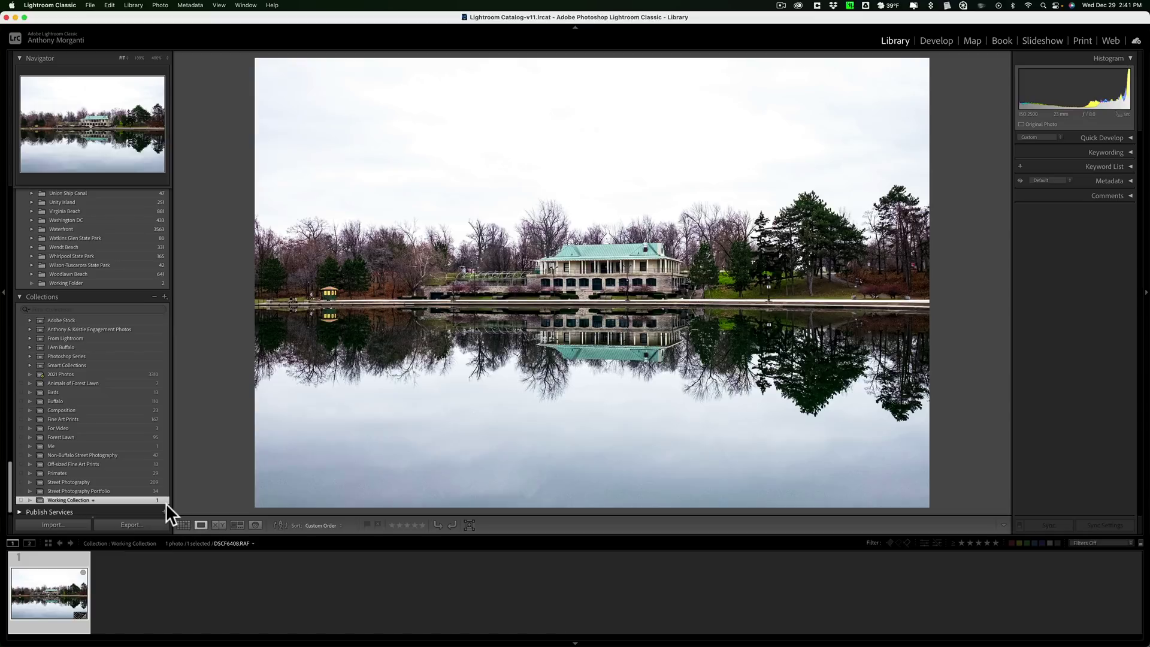
pyautogui.scroll(10, 131, 376)
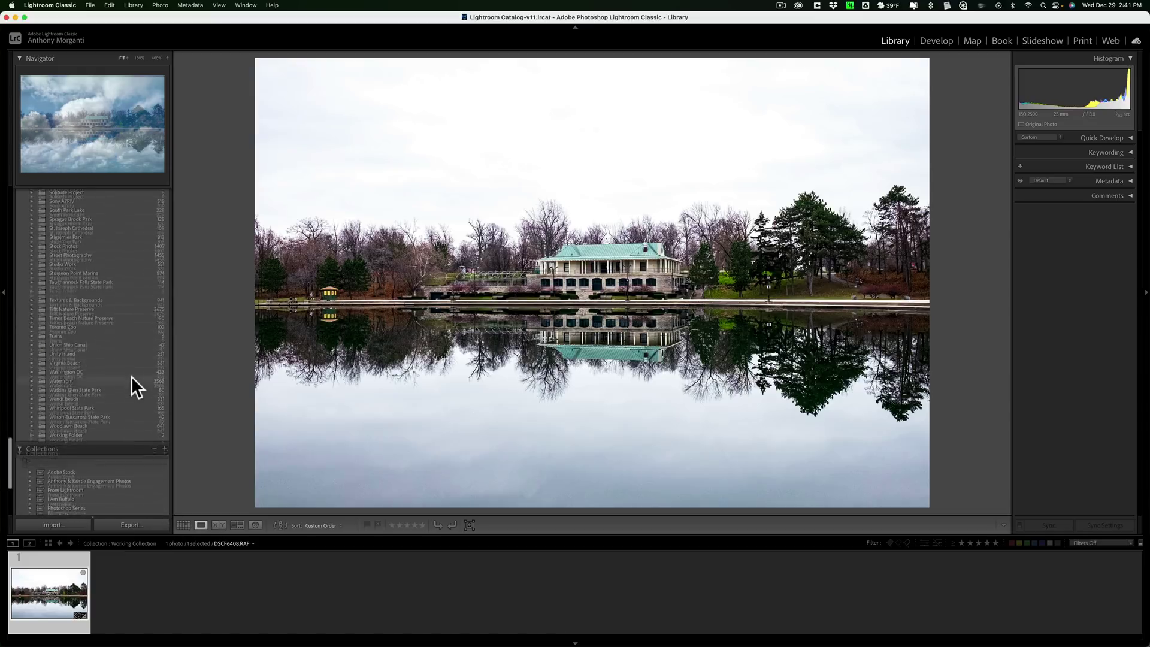
pyautogui.scroll(5, 131, 376)
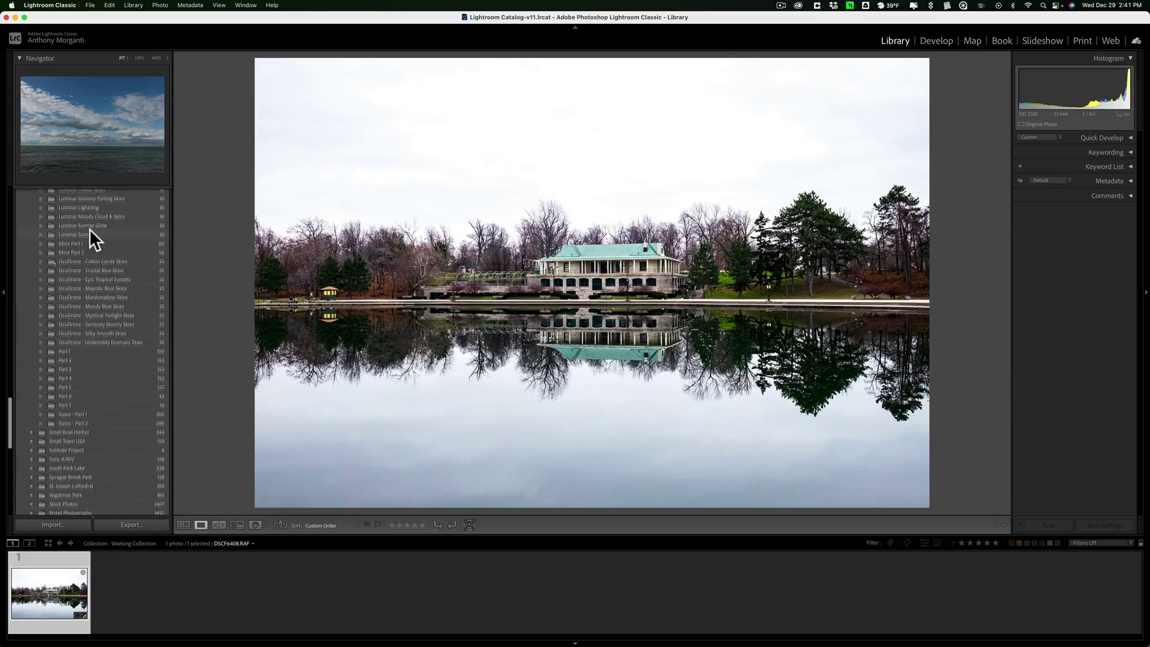
pyautogui.scroll(-15, 98, 275)
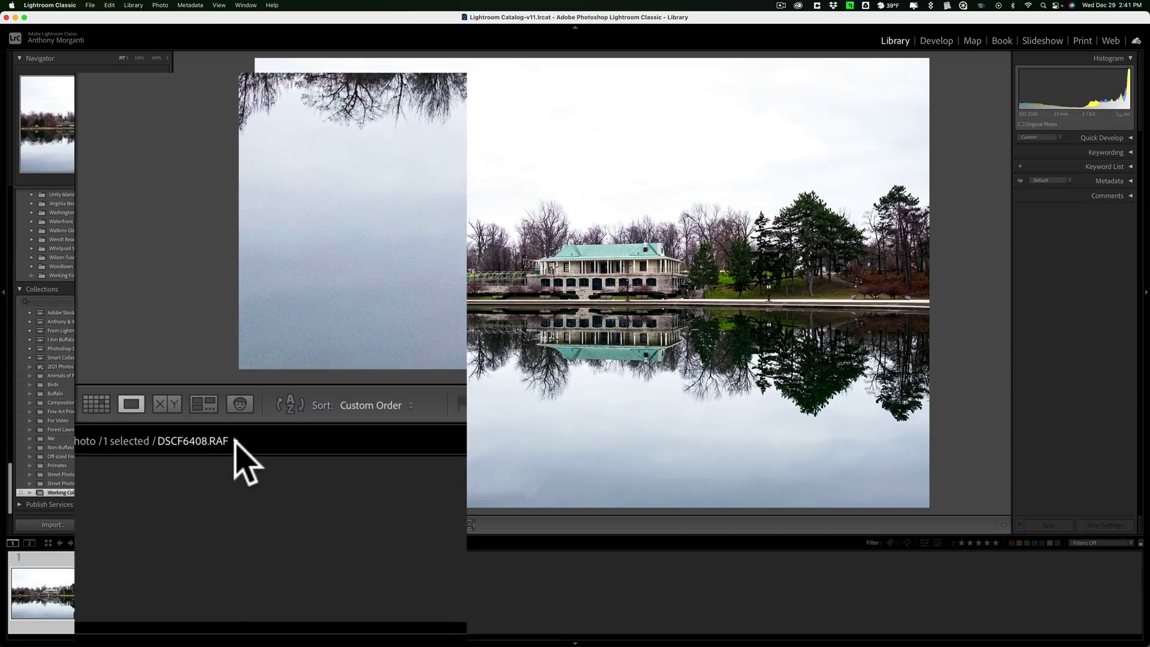
# Step: Jump to Cotton Candy Skies from Favorite Sources, then return to the Working Collection
pyautogui.click(234, 441)
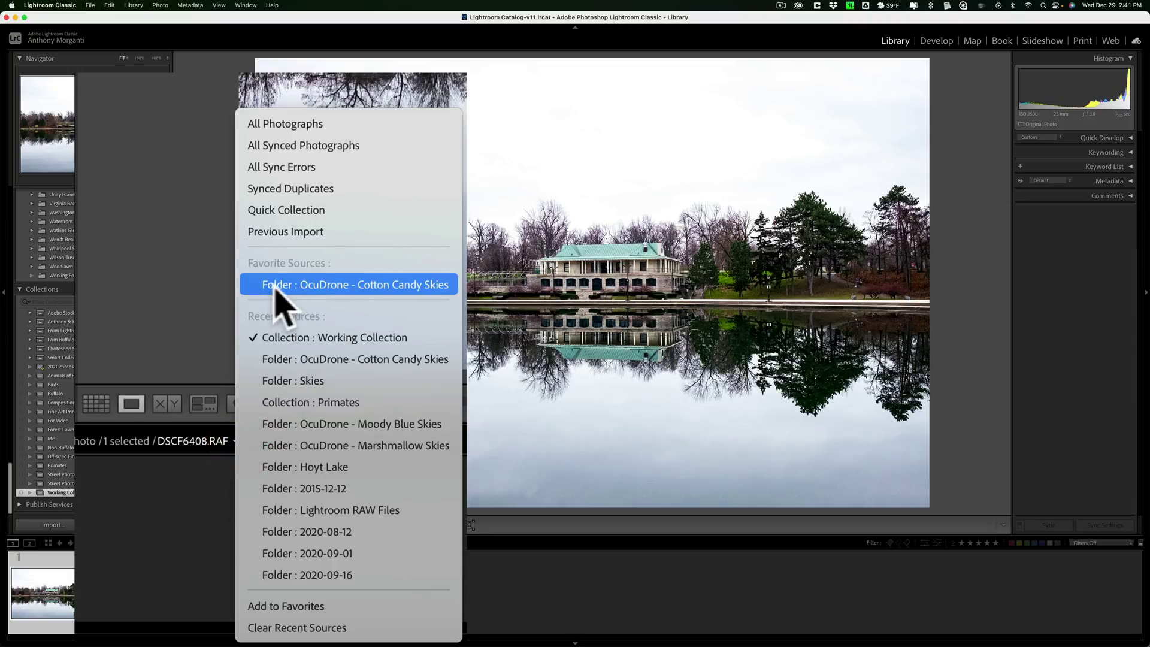
pyautogui.click(341, 286)
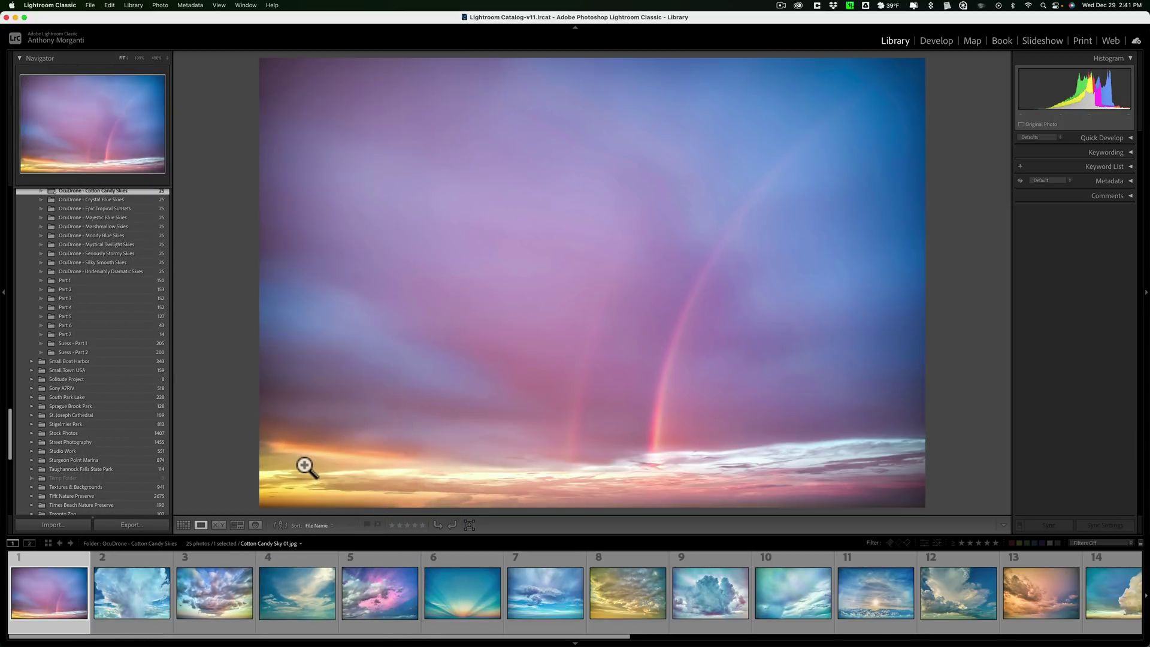
pyautogui.scroll(-10, 142, 405)
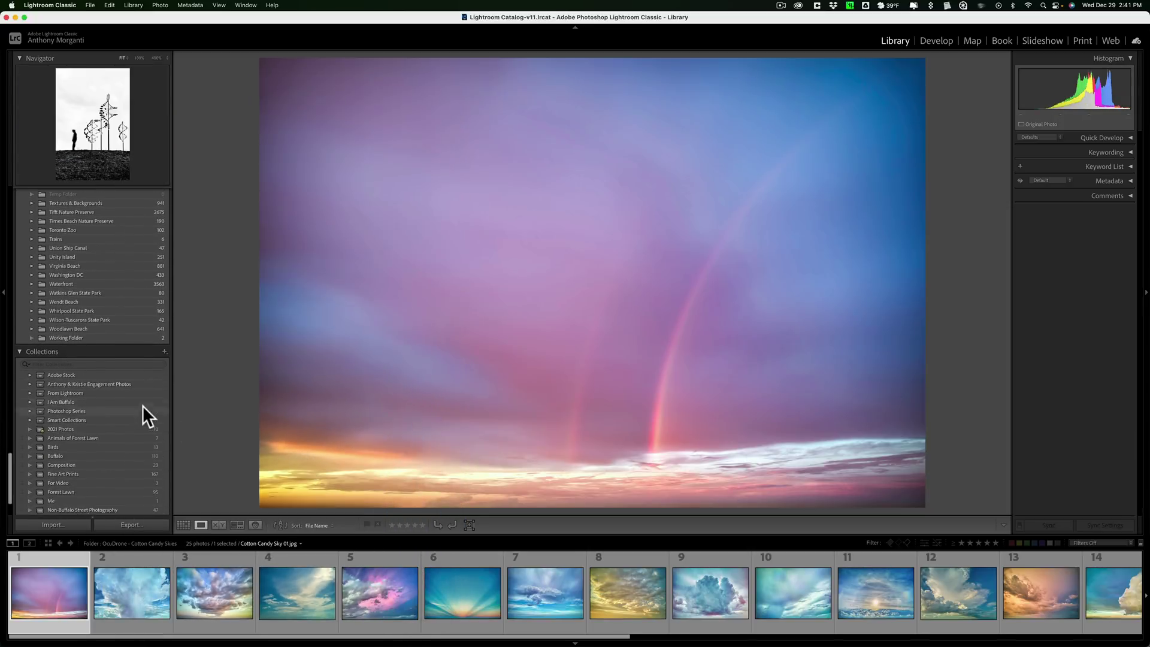
pyautogui.scroll(-2, 143, 405)
pyautogui.click(81, 491)
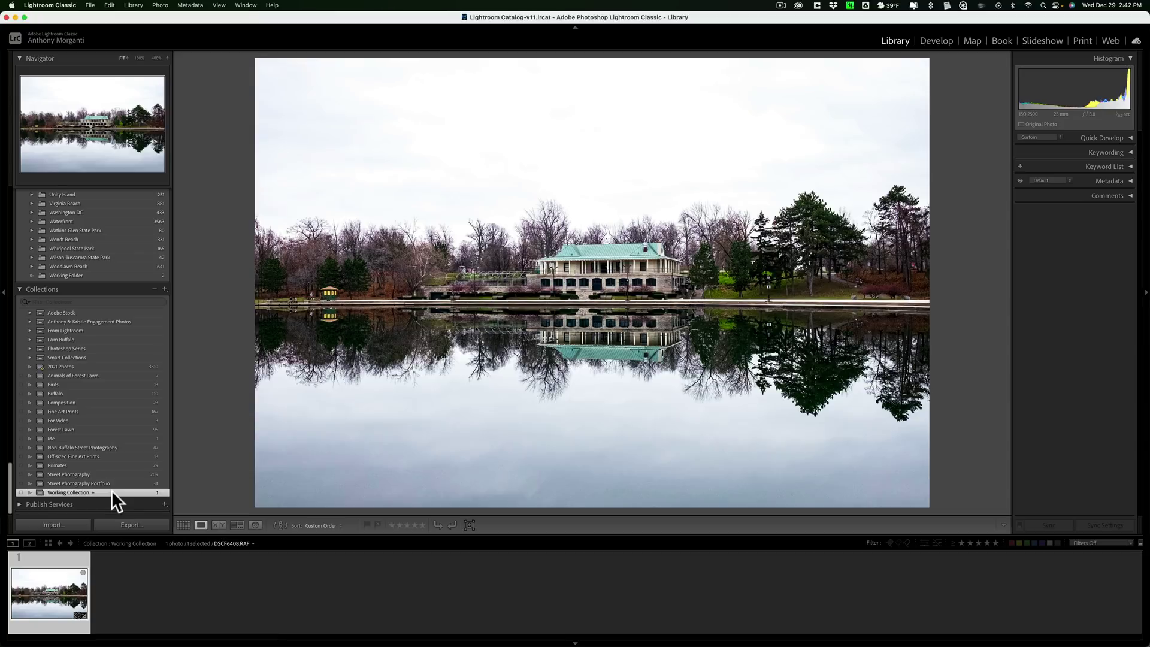
# Step: Add the Working Collection to the favorite sources
pyautogui.rightClick(112, 492)
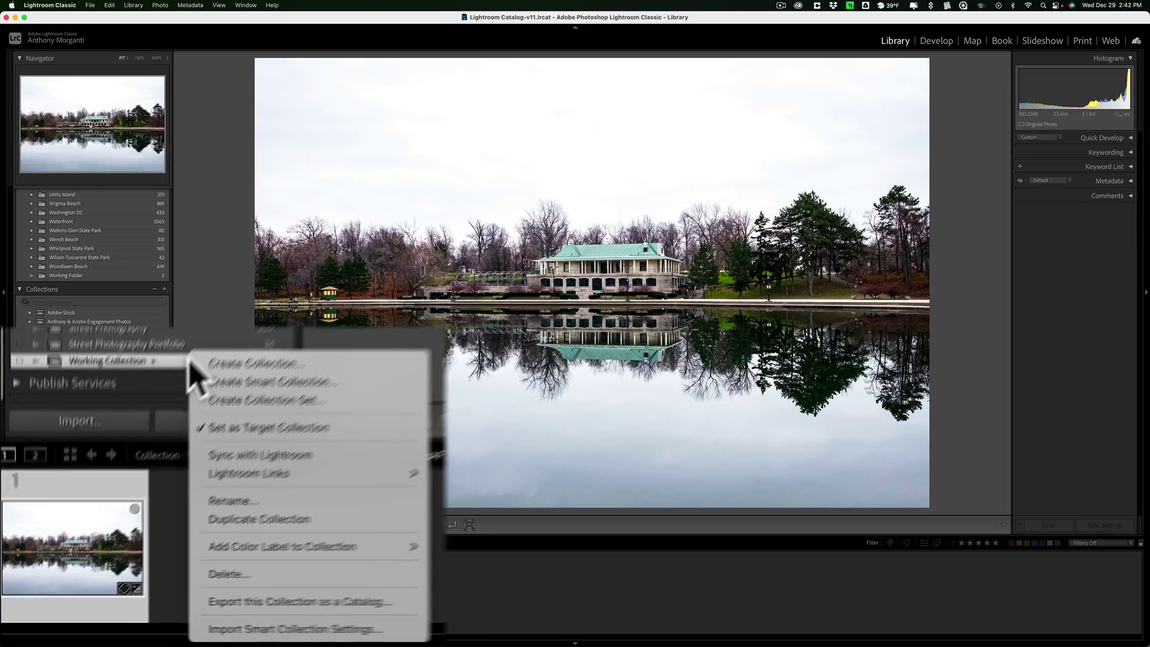
pyautogui.click(108, 491)
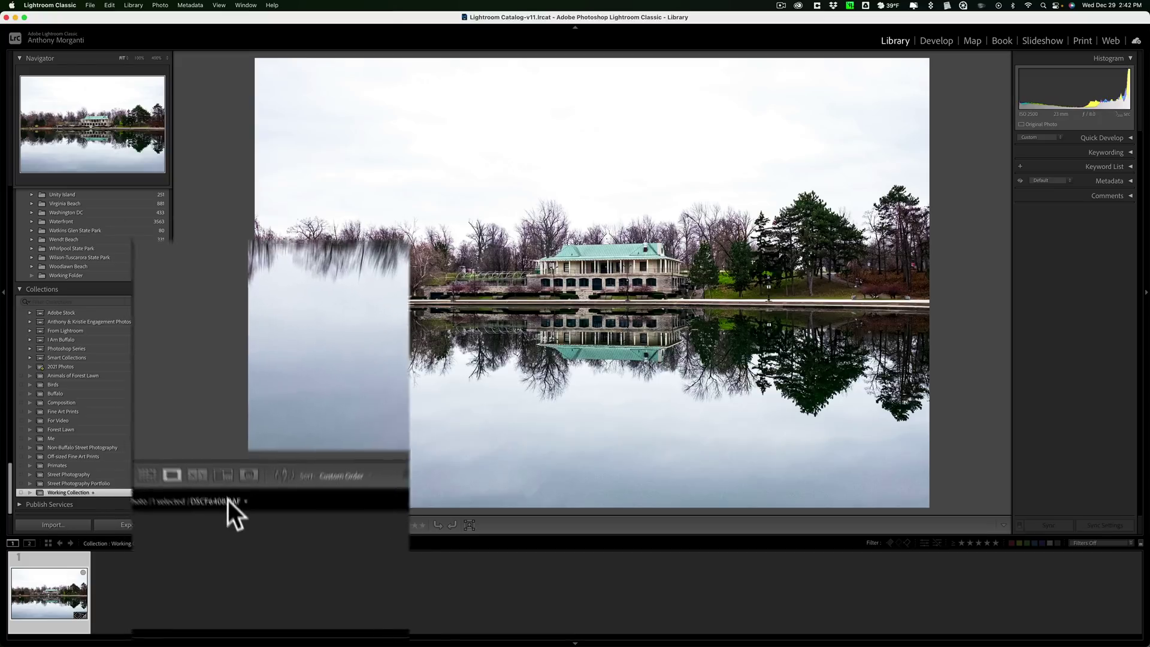
pyautogui.click(238, 543)
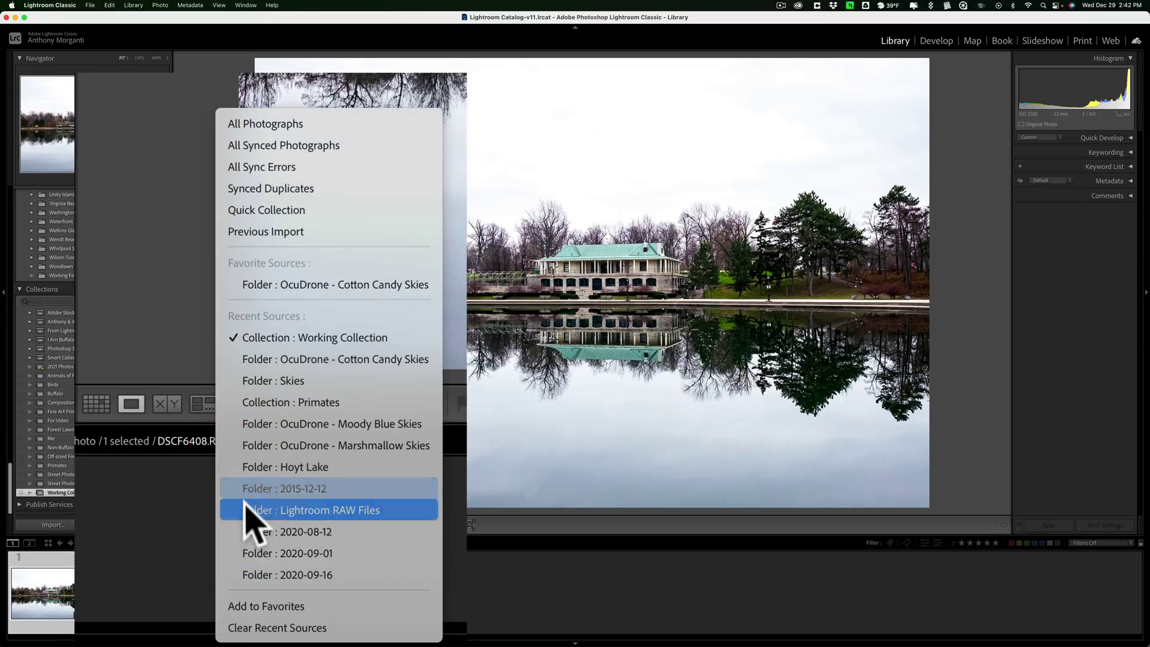
pyautogui.click(268, 606)
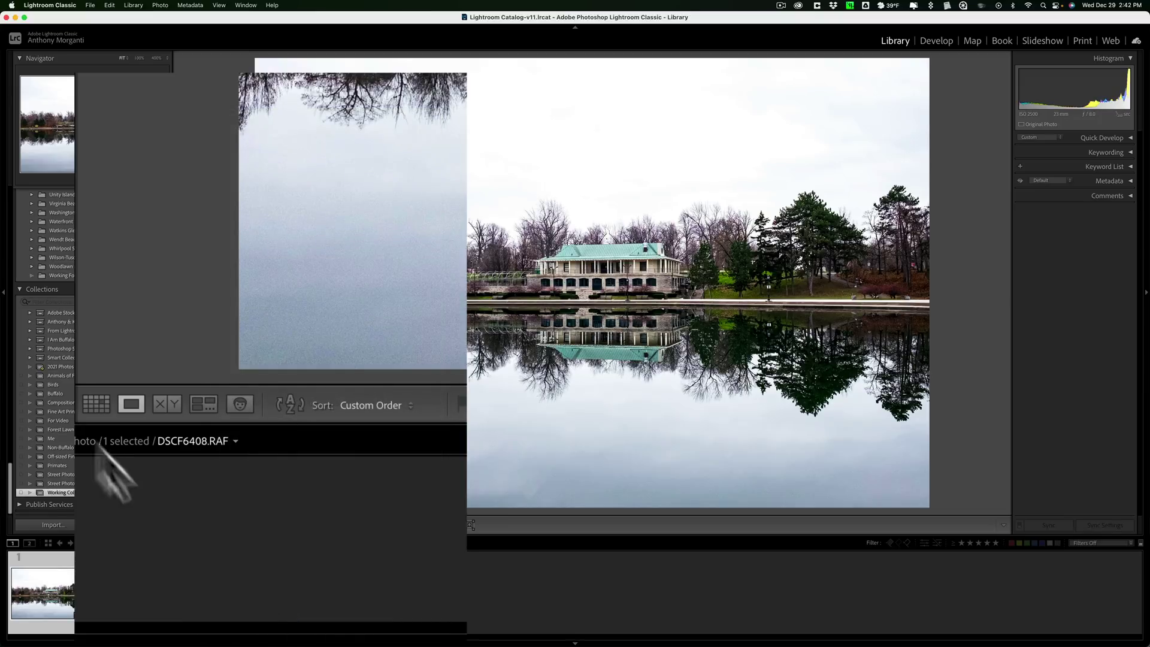
# Step: Switch to the Cotton Candy Skies folder from the sources list, then back to Working Collection
pyautogui.click(214, 440)
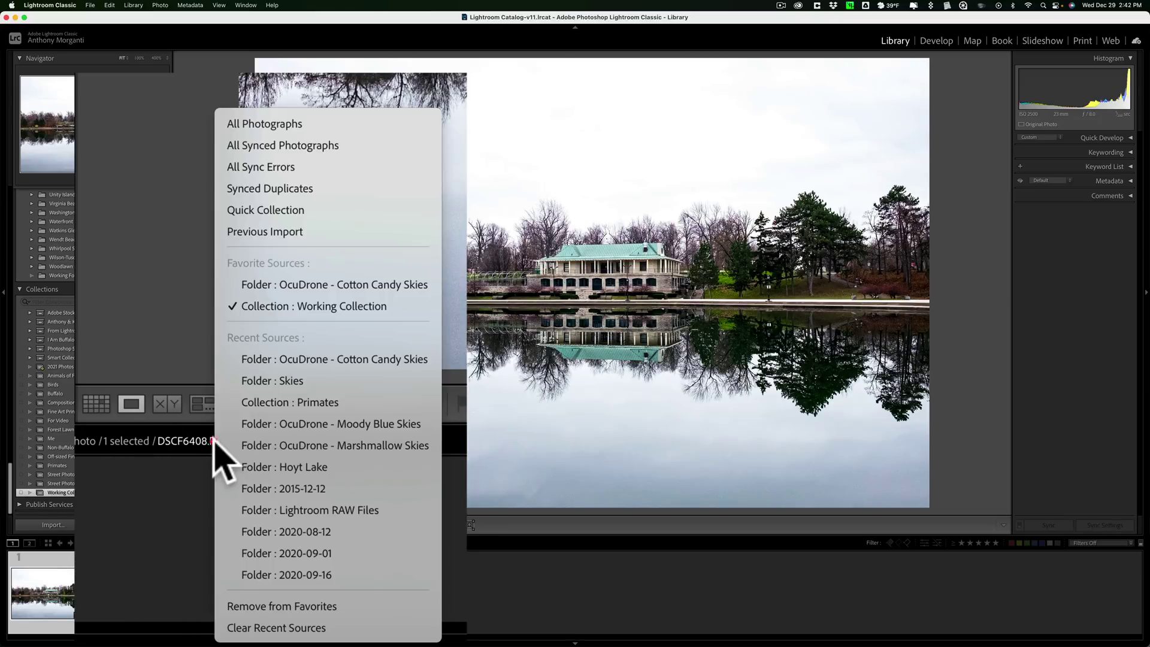
pyautogui.click(292, 285)
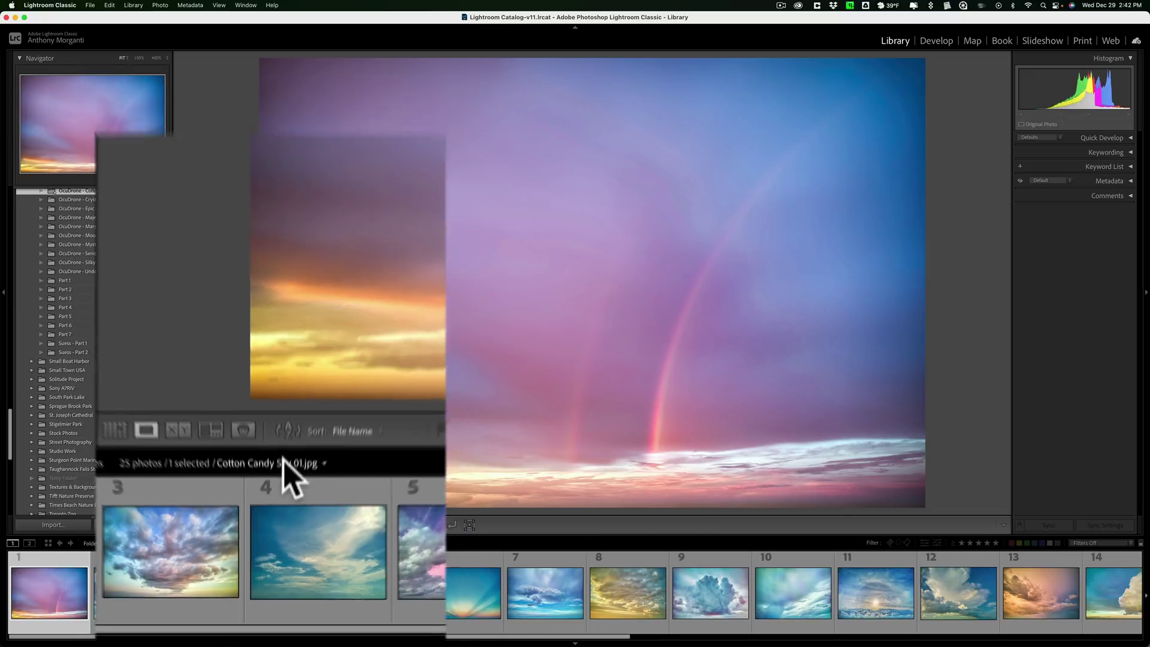
pyautogui.click(286, 464)
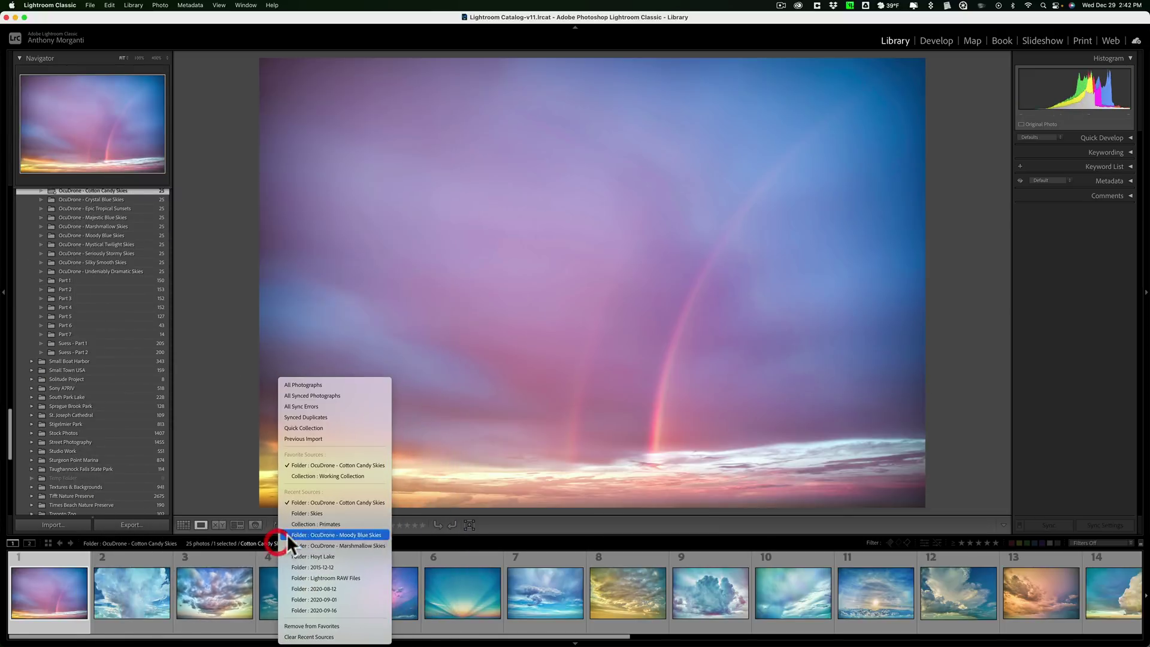
pyautogui.click(301, 476)
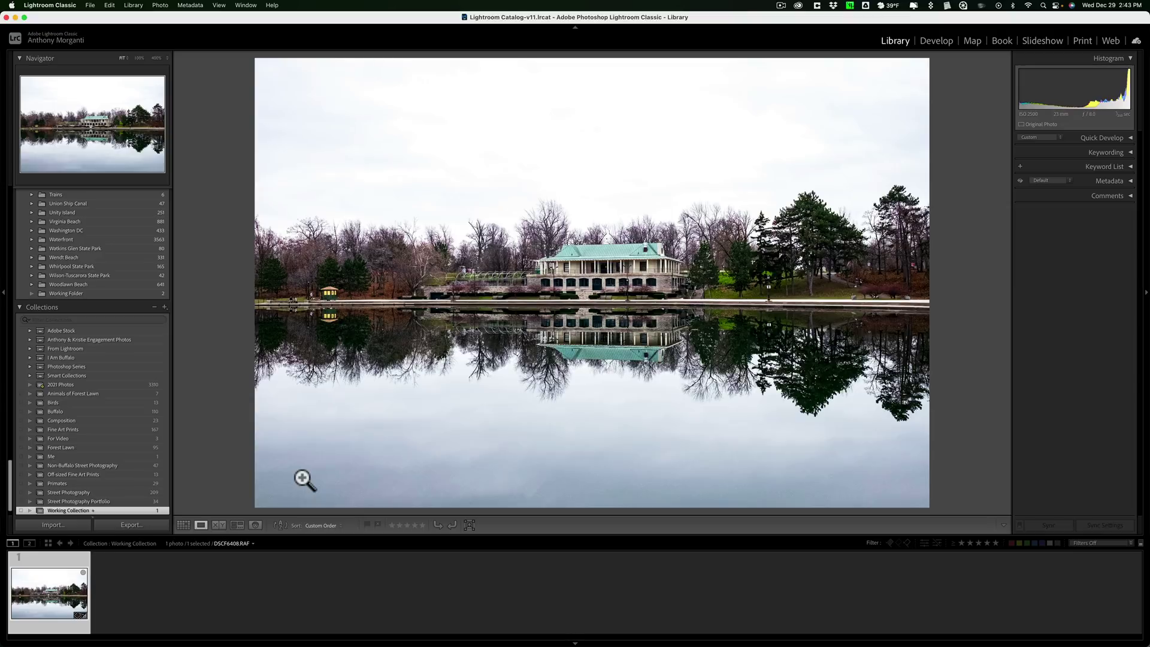
# Step: Open the Favorite/Recent Sources list from the filmstrip source name
pyautogui.click(243, 542)
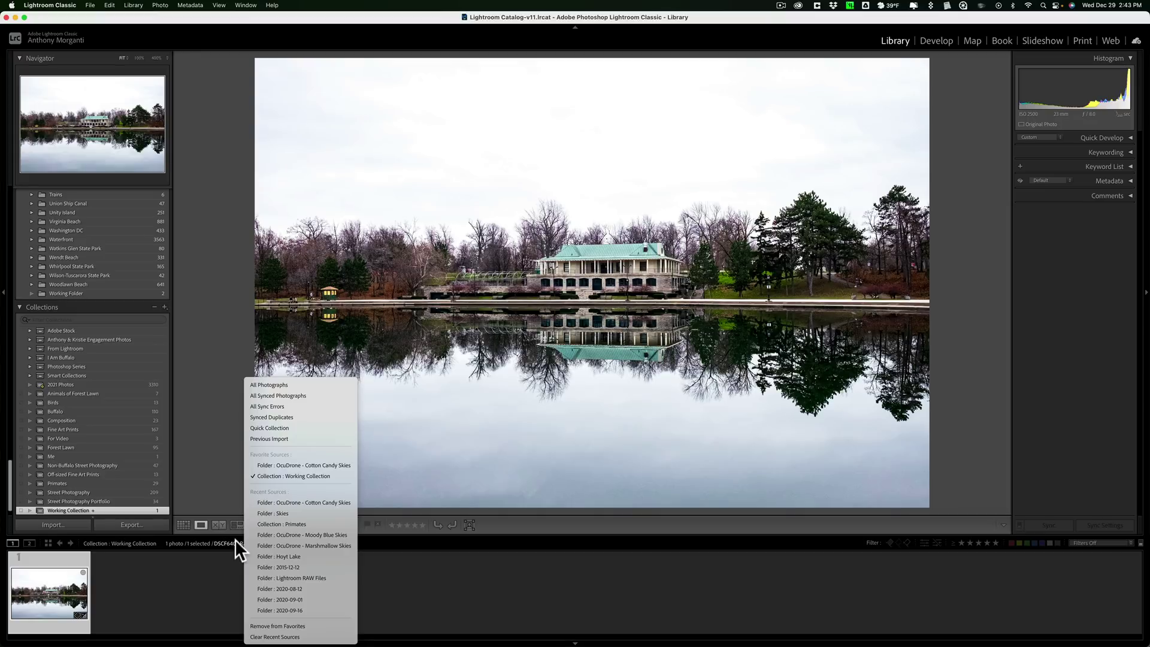
# Step: Dismiss the sources list, keeping the lakeside pavilion photo in view
pyautogui.click(228, 541)
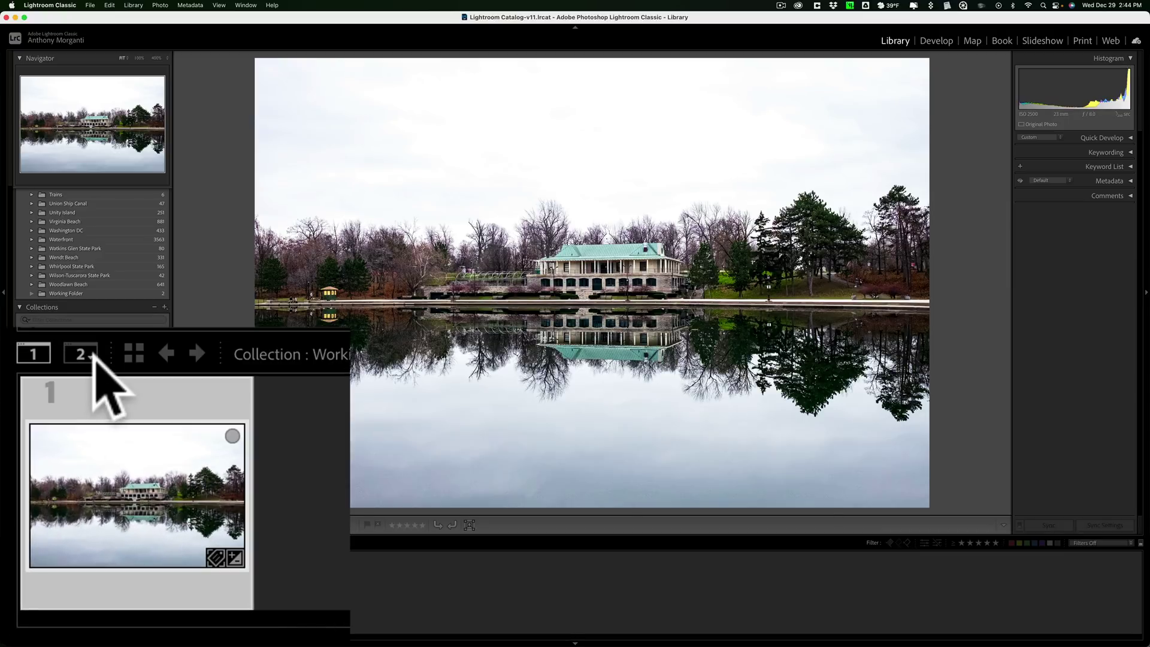
# Step: Open a secondary window in Loupe - Locked on the lake photo
pyautogui.click(90, 355)
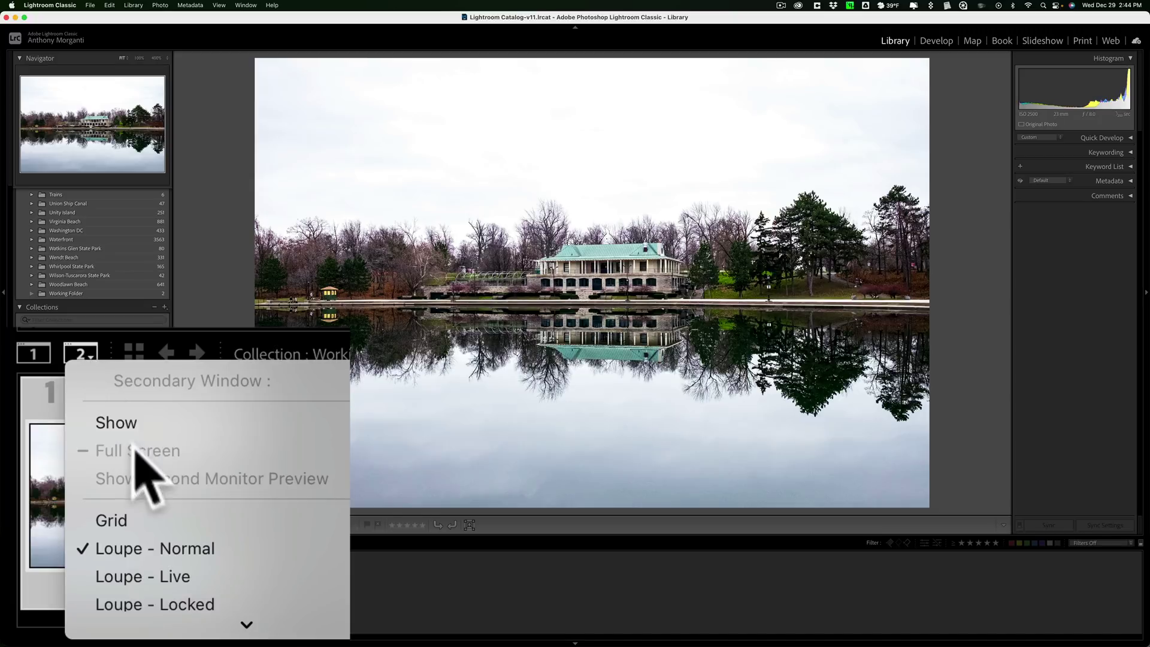
pyautogui.click(157, 602)
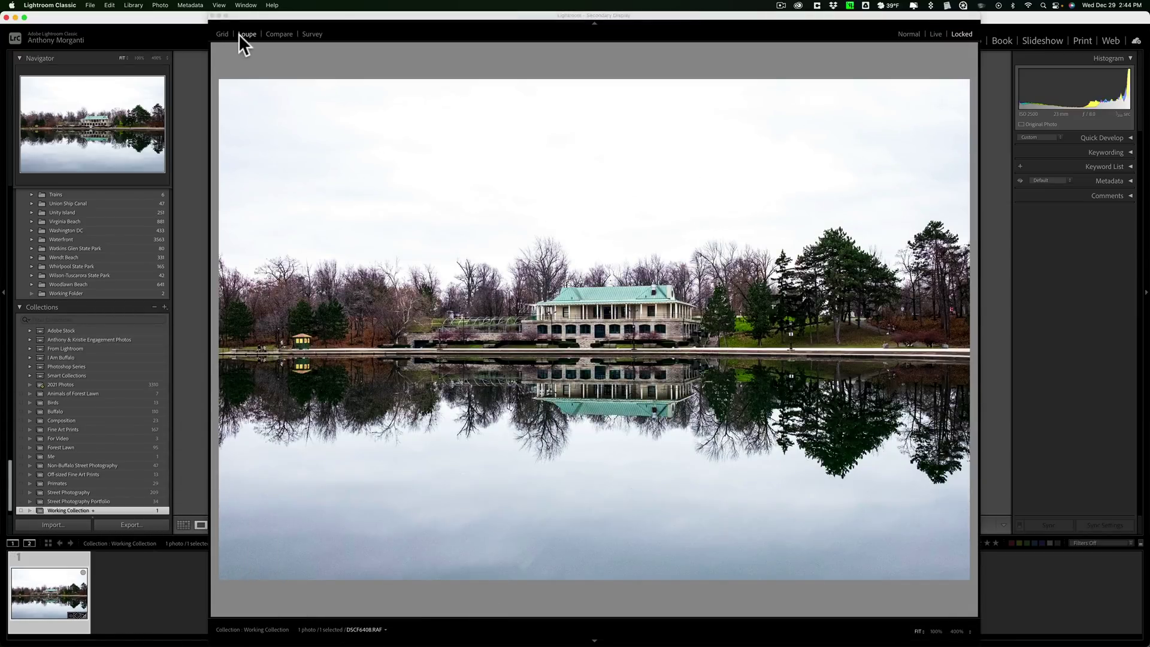
pyautogui.click(960, 35)
# Step: Narrow the secondary window and place it along the right screen edge
pyautogui.moveTo(400, 10); pyautogui.dragTo(457, 12)
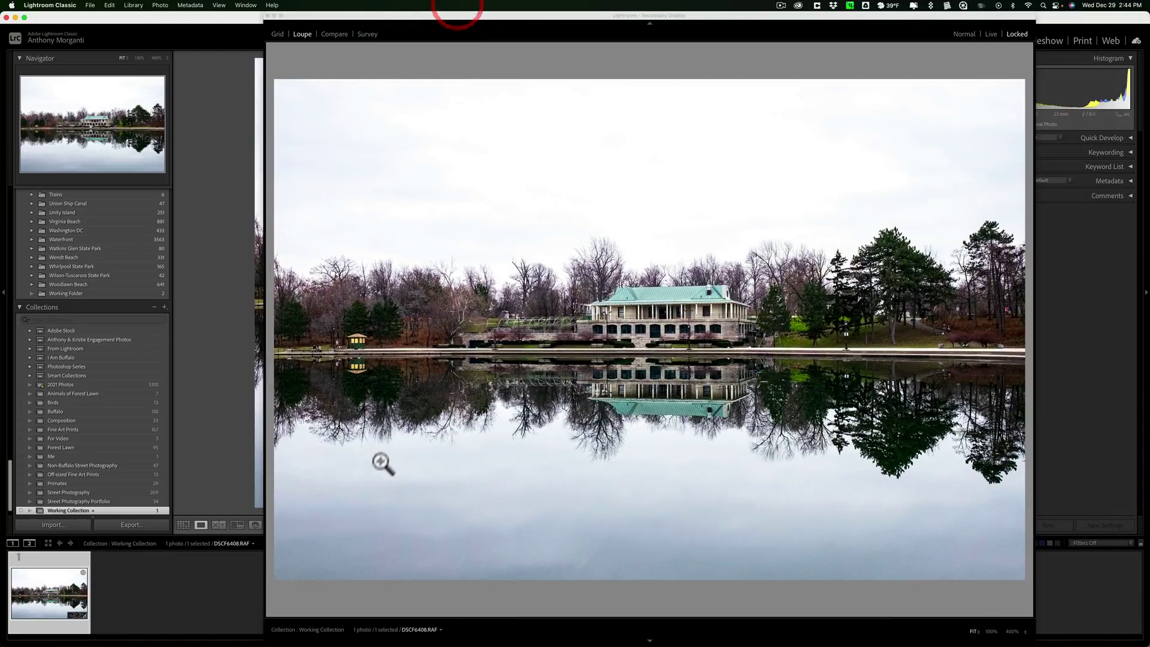
pyautogui.moveTo(264, 568); pyautogui.dragTo(674, 405)
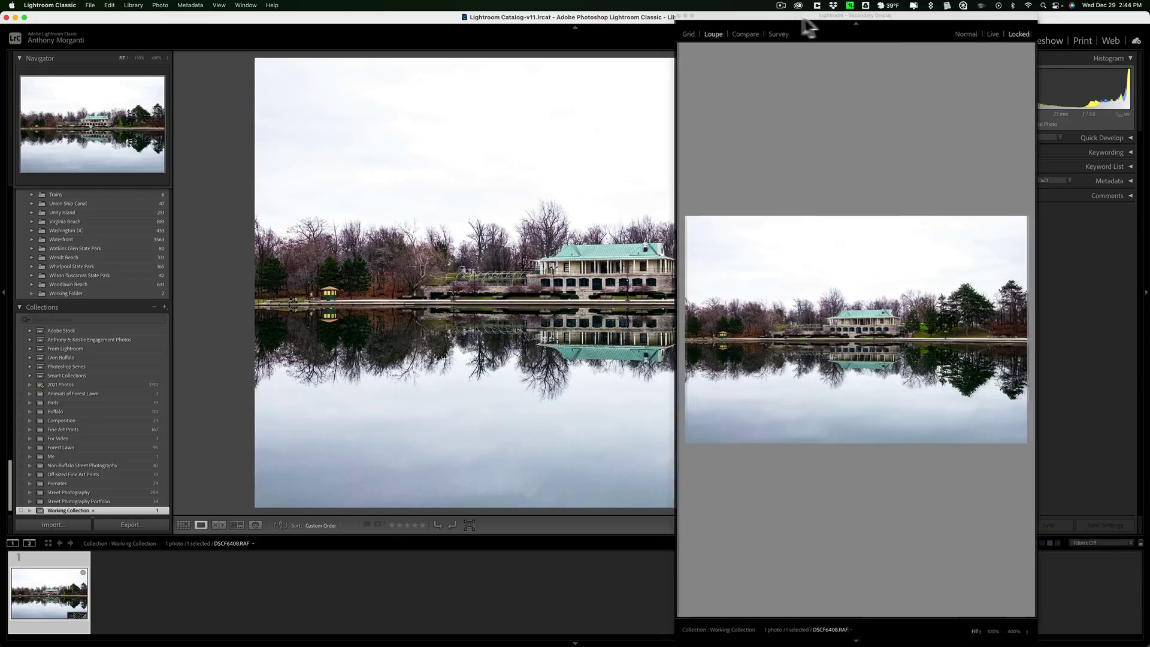
pyautogui.moveTo(795, 14); pyautogui.dragTo(892, 14)
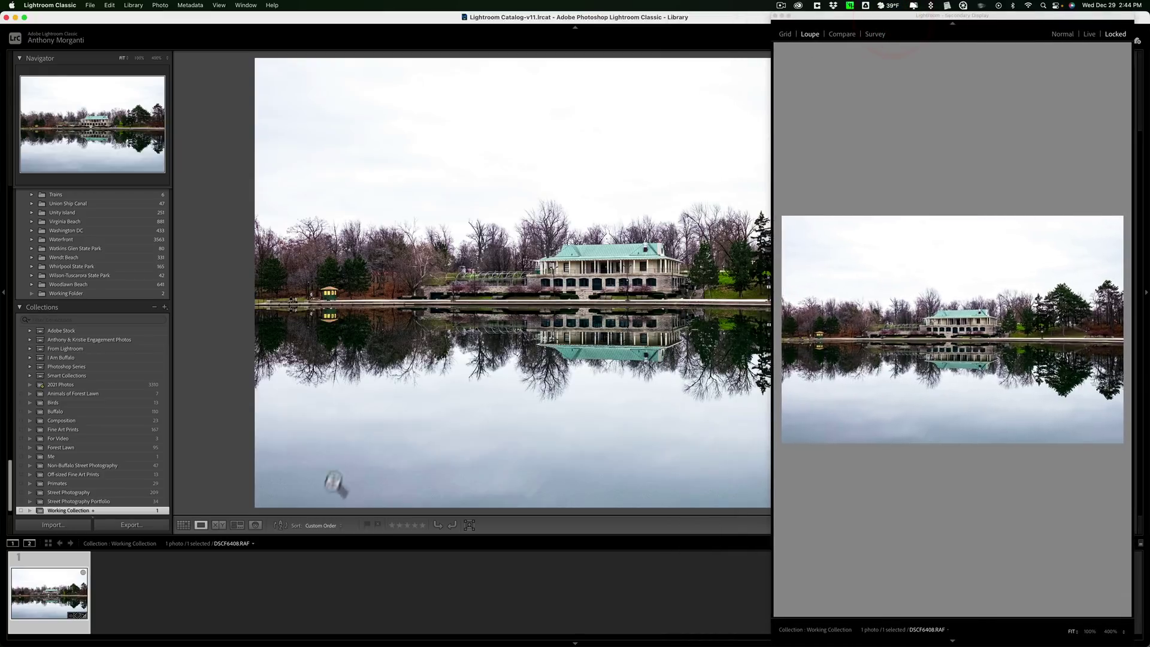
# Step: Switch to the Cotton Candy Skies favorite folder and view Sky 07, 08 and 09
pyautogui.click(249, 544)
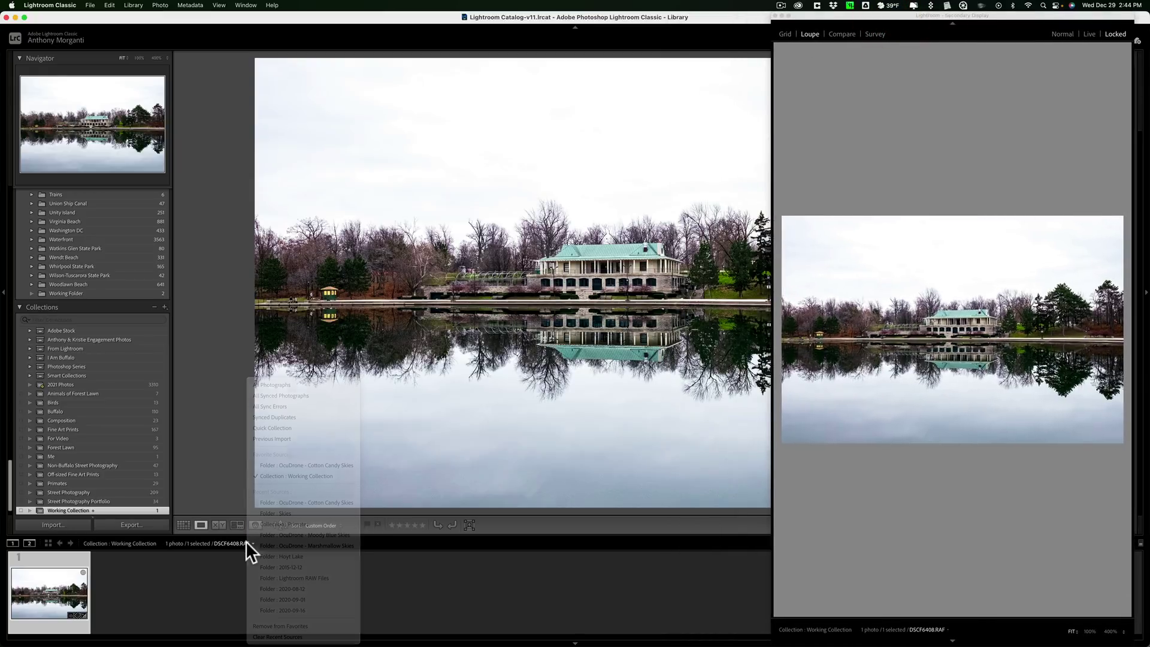
pyautogui.click(276, 466)
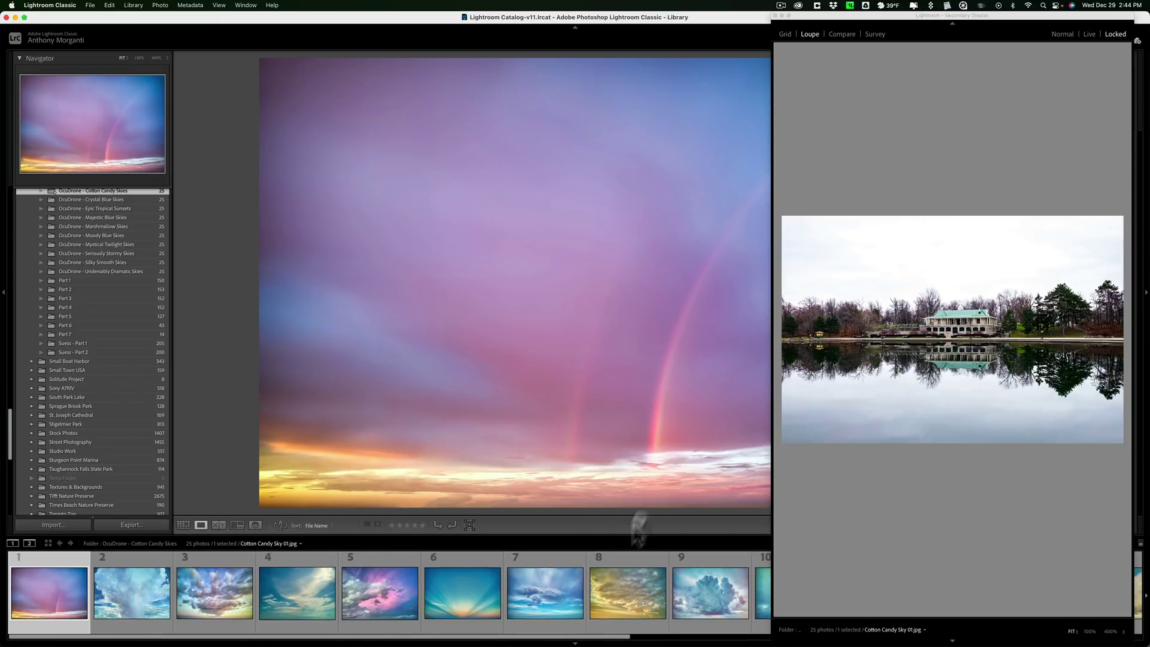
pyautogui.click(558, 592)
pyautogui.click(624, 599)
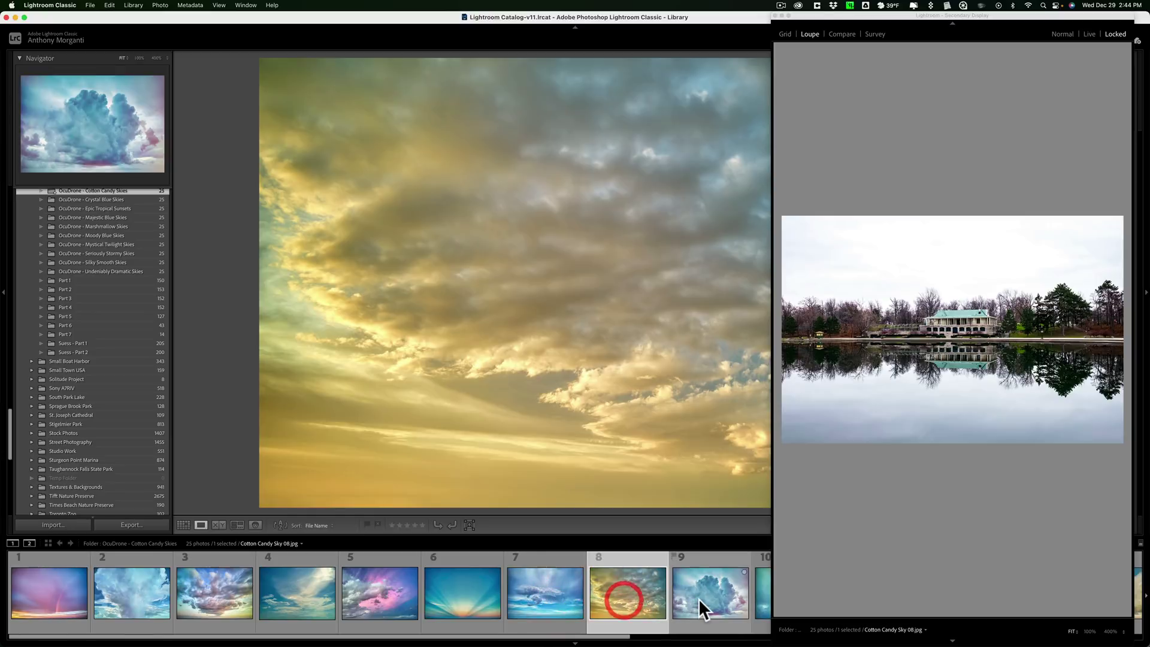
pyautogui.click(700, 599)
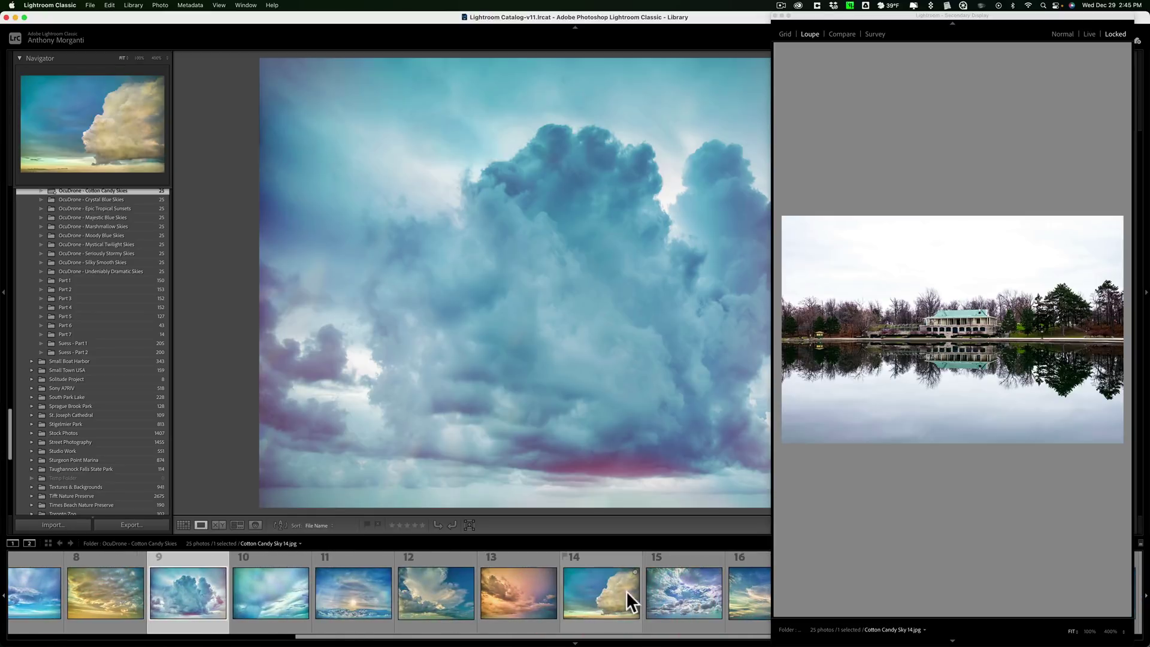
# Step: Browse Cotton Candy Sky 15, 18, 19 and 20, then return to 18 and 15
pyautogui.click(655, 588)
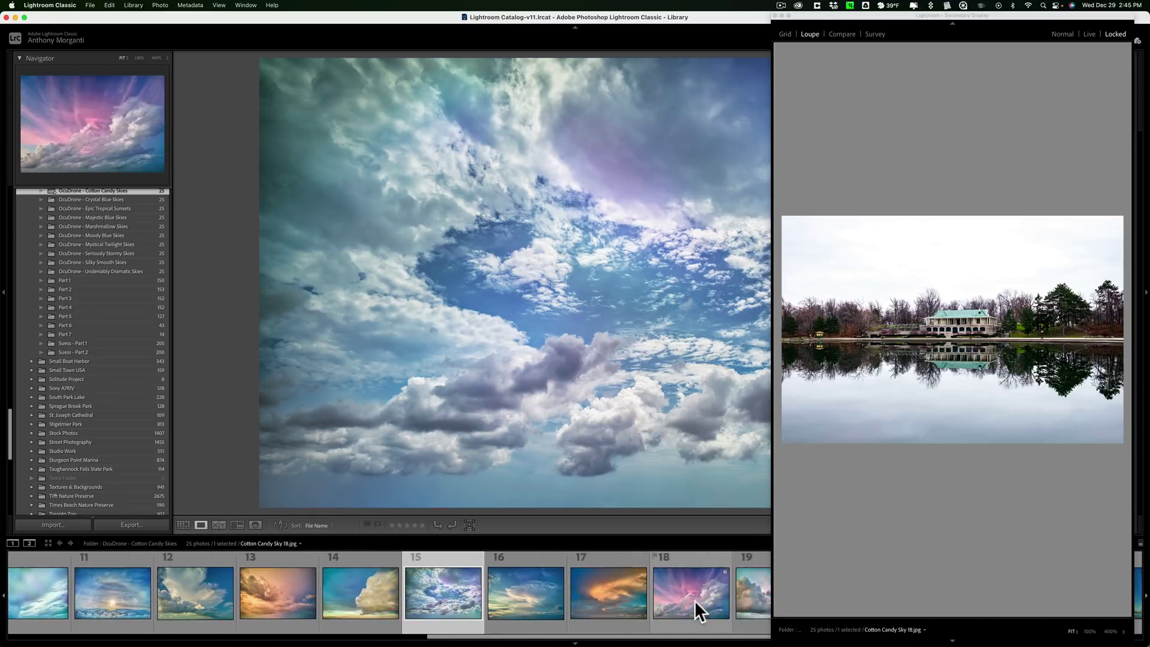
pyautogui.click(563, 602)
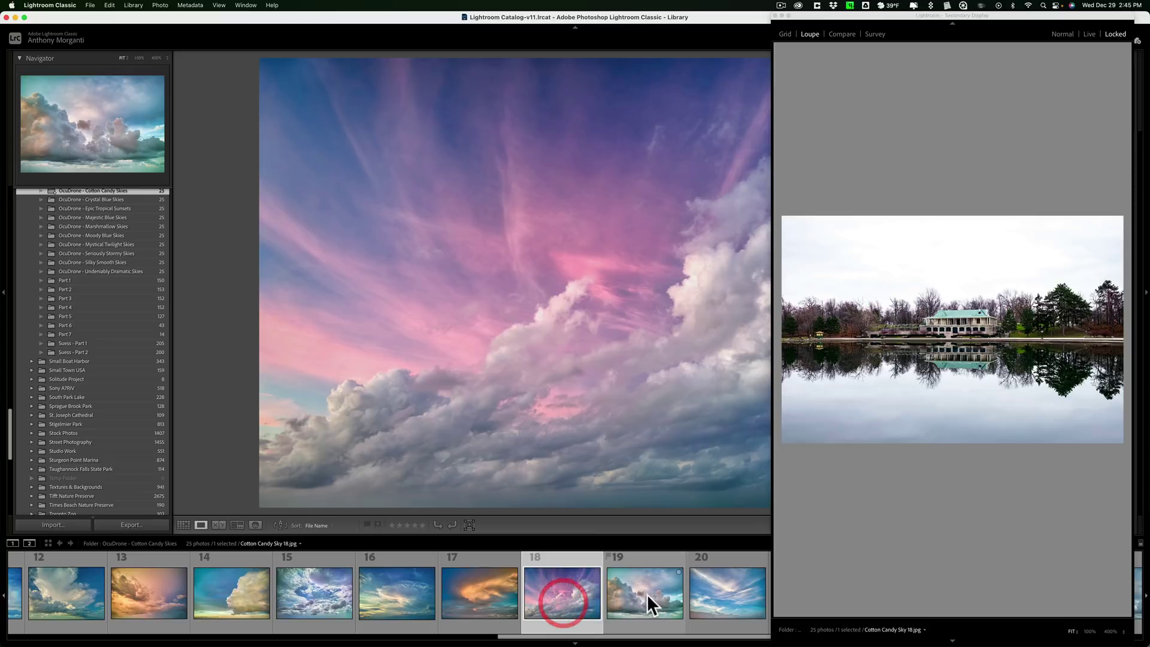
pyautogui.click(647, 594)
pyautogui.click(724, 584)
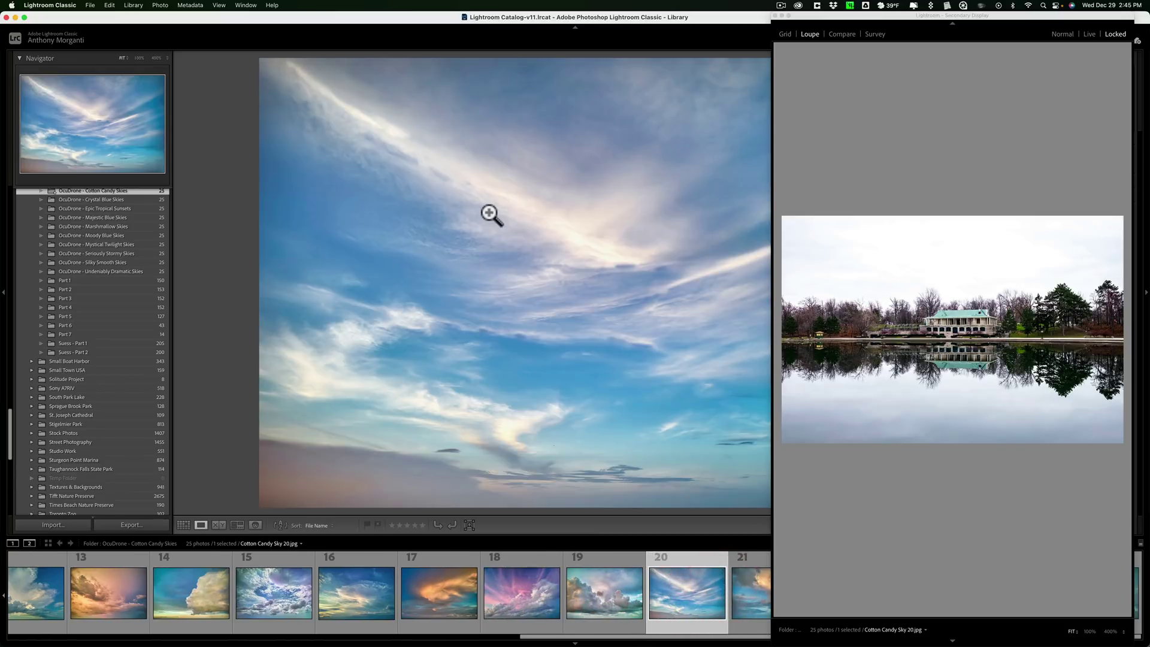
pyautogui.click(524, 576)
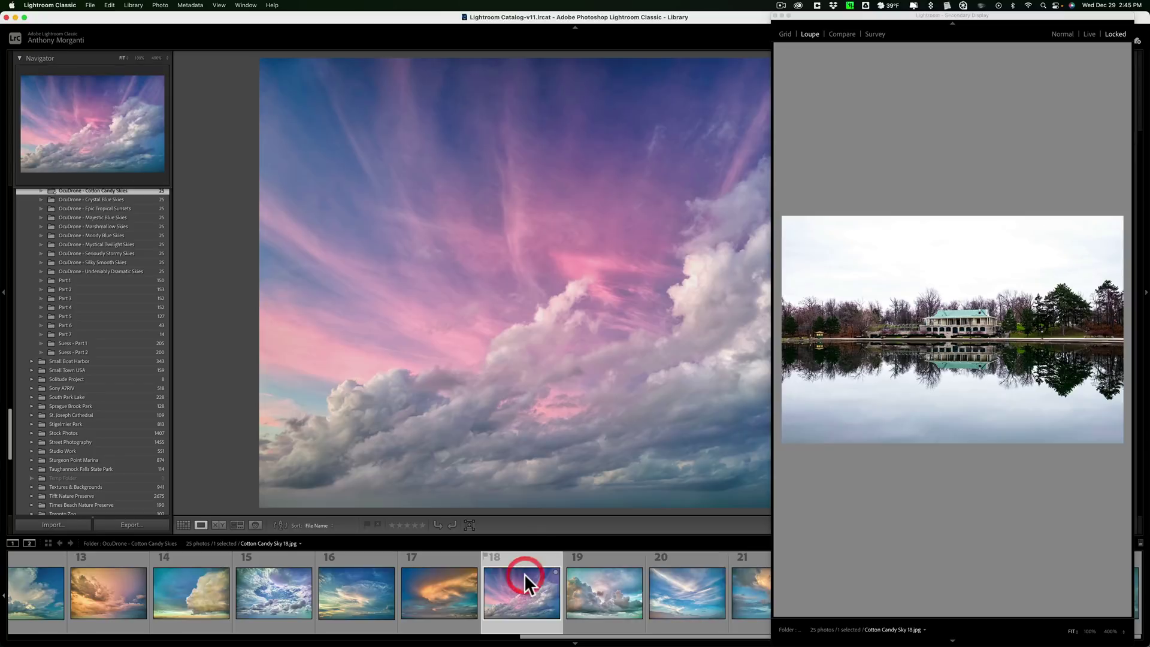
pyautogui.click(296, 593)
# Step: Open OcuDrone - Crystal Blue Skies and view Sky 06, the next photo, then Sky 08
pyautogui.scroll(5, 114, 292)
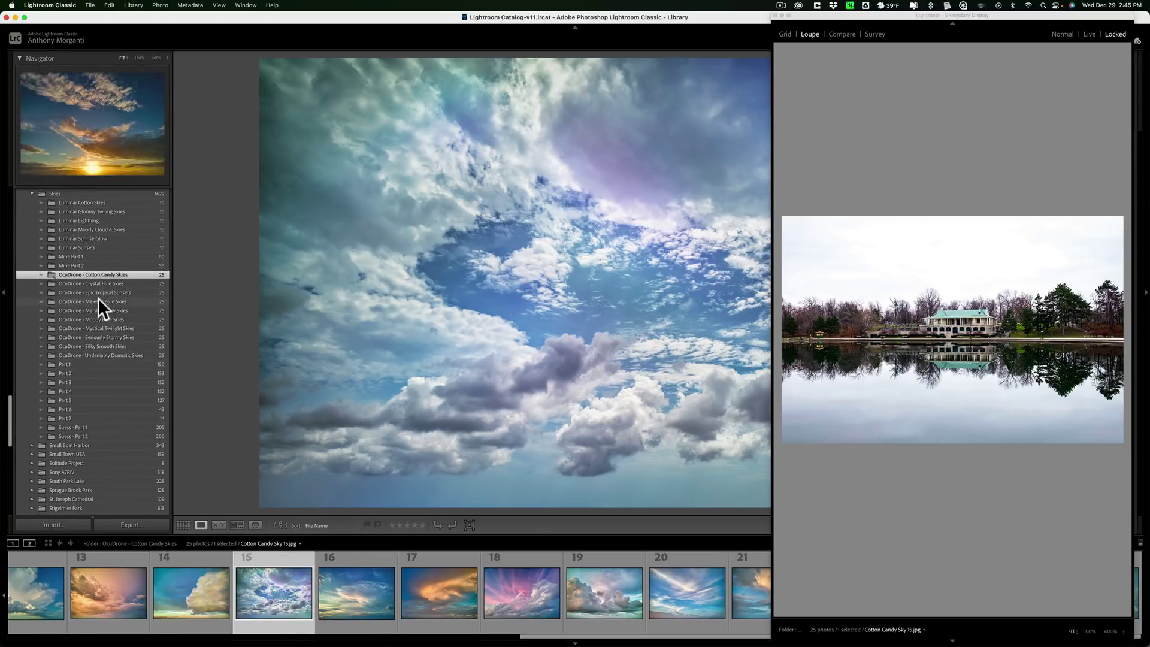
pyautogui.click(100, 283)
pyautogui.click(403, 584)
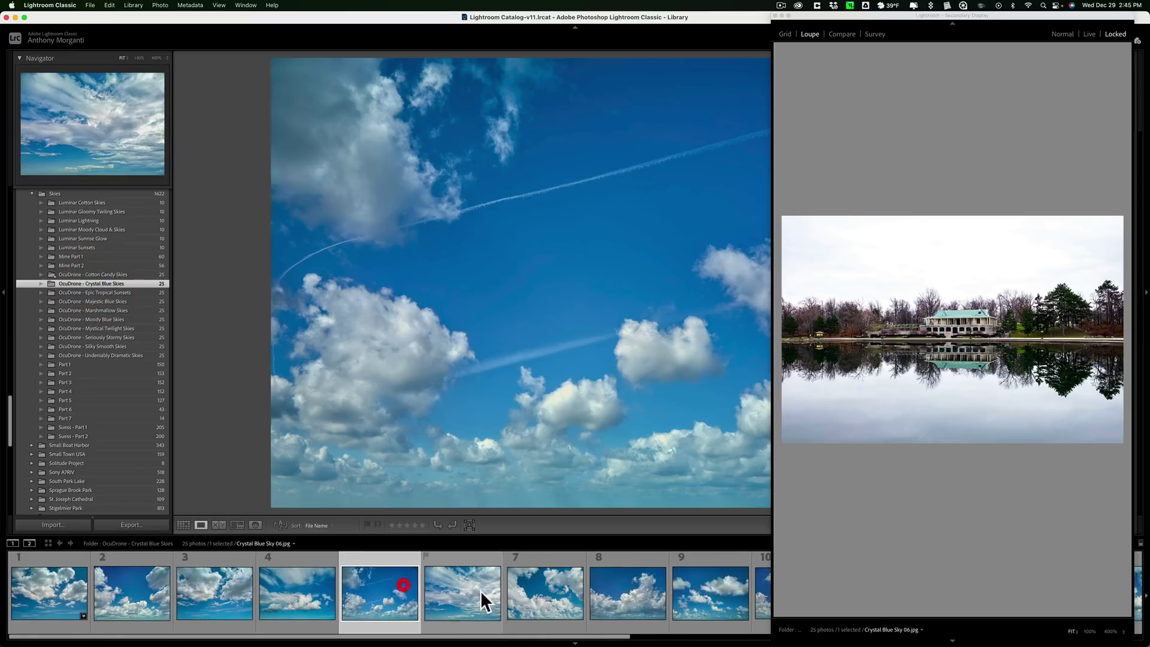
pyautogui.click(481, 591)
pyautogui.click(629, 595)
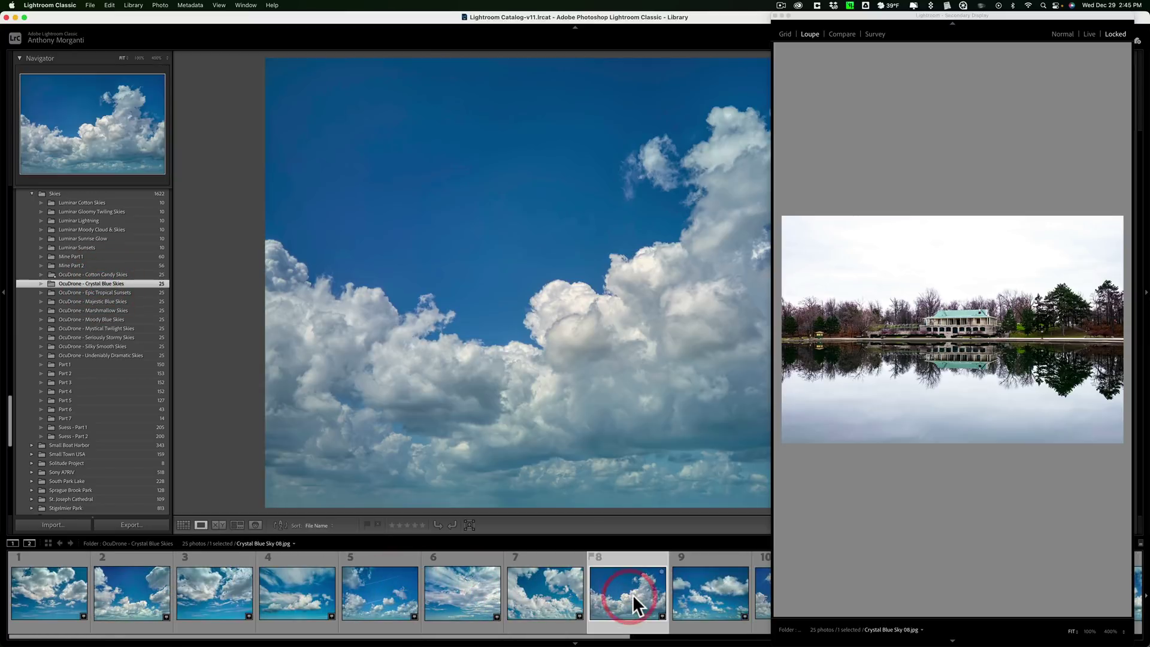